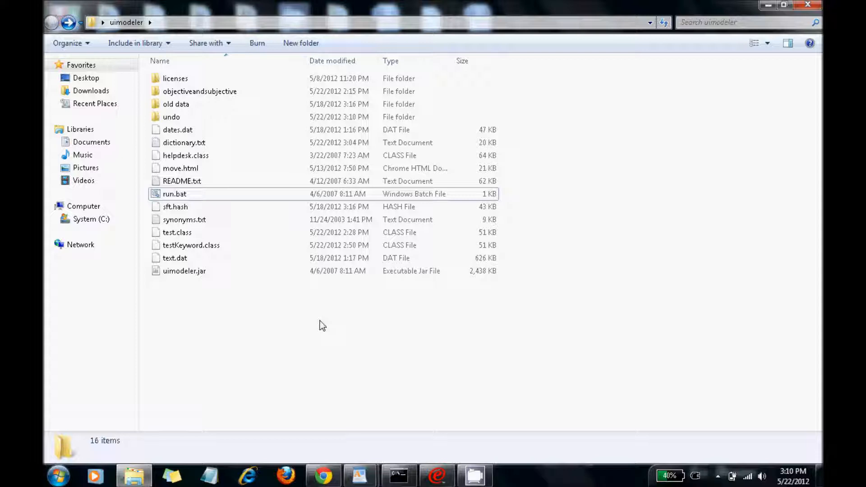
# Step: Open the objectiveandsubjective folder and view the contents of subjective.txt in WordPad
pyautogui.doubleClick(231, 90)
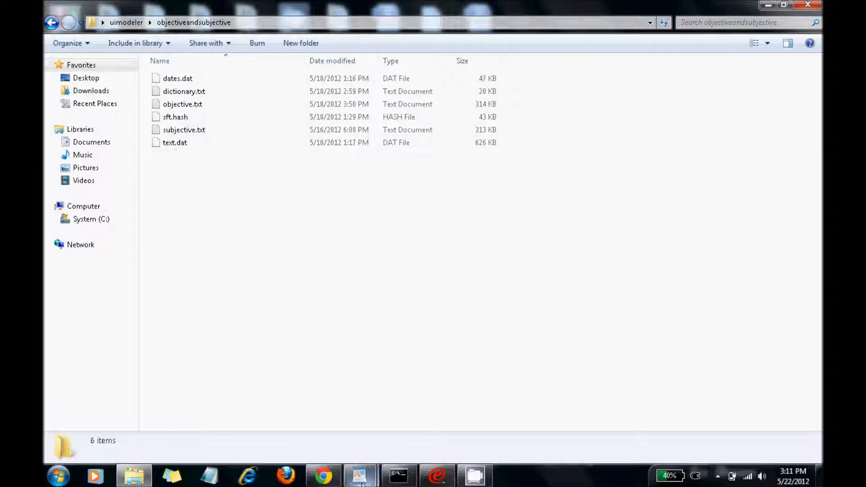
pyautogui.moveTo(359, 476)
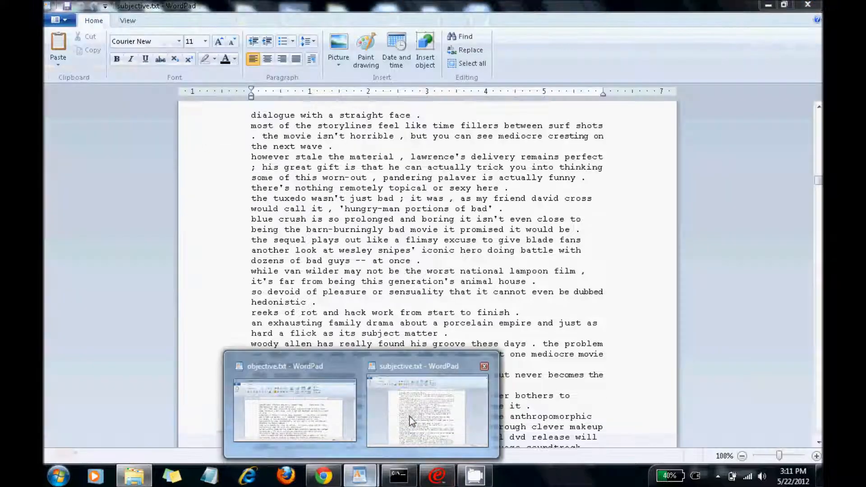
pyautogui.click(409, 416)
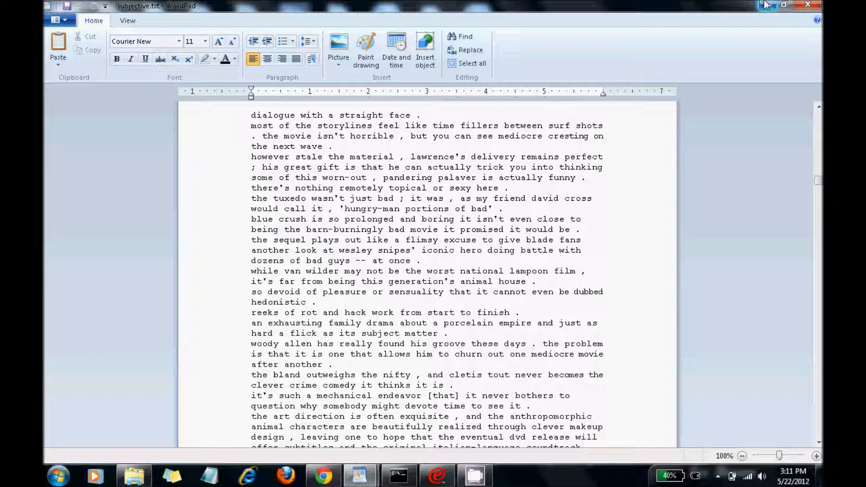
pyautogui.click(765, 5)
# Step: View the contents of objective.txt in a maximized WordPad window and minimize it again
pyautogui.moveTo(359, 476)
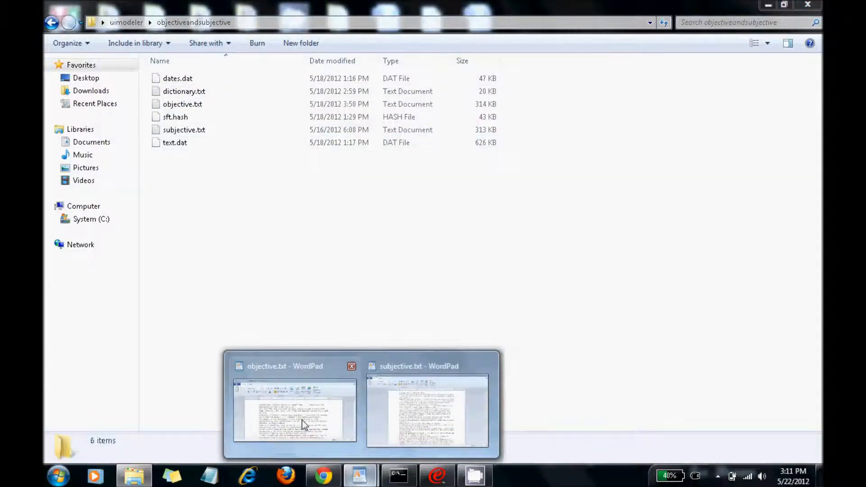
pyautogui.click(304, 424)
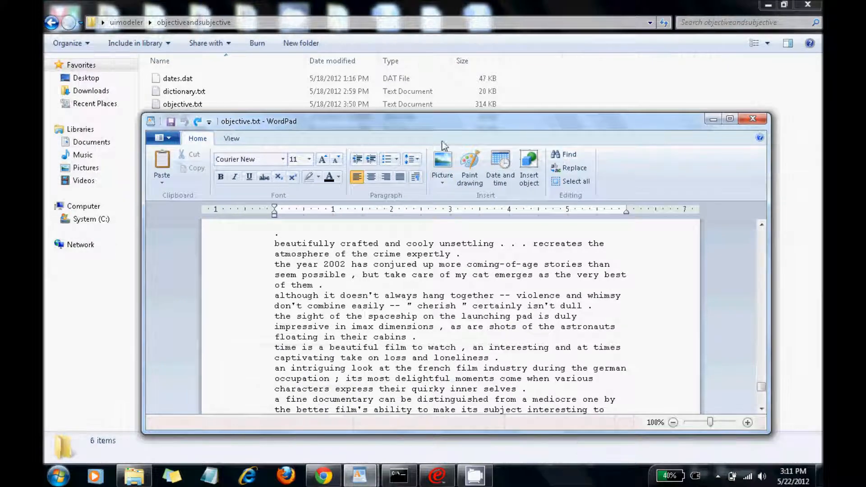
pyautogui.doubleClick(443, 125)
pyautogui.click(442, 125)
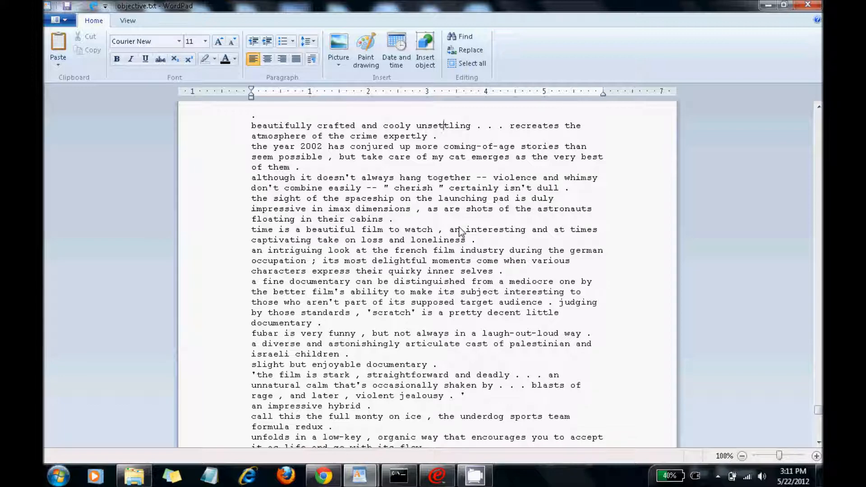
pyautogui.click(768, 6)
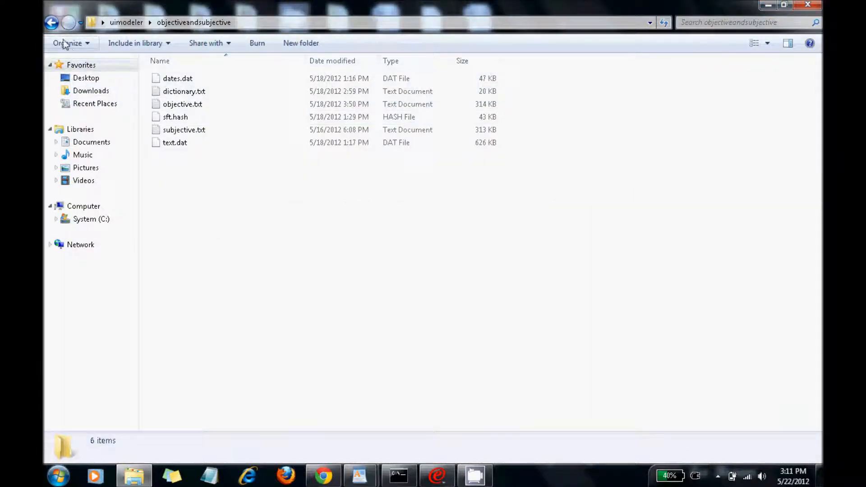
# Step: Return to the uimodeler folder and point out the data files text.dat and dates.dat
pyautogui.click(51, 22)
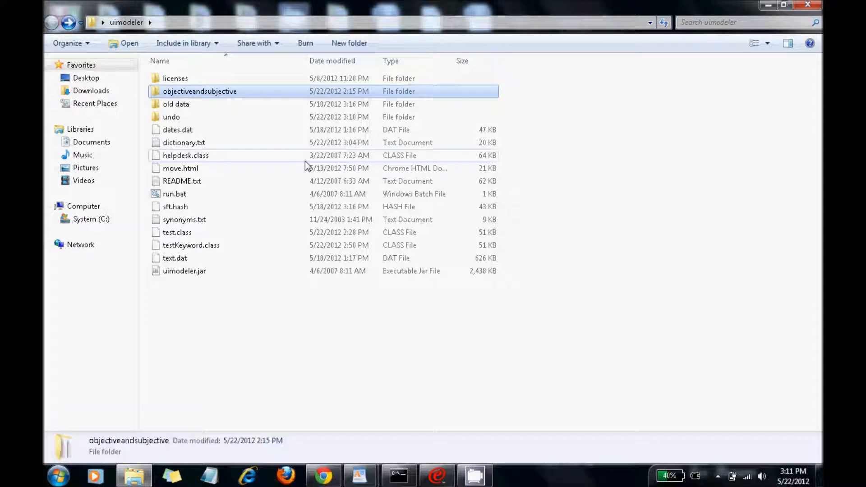
pyautogui.click(218, 258)
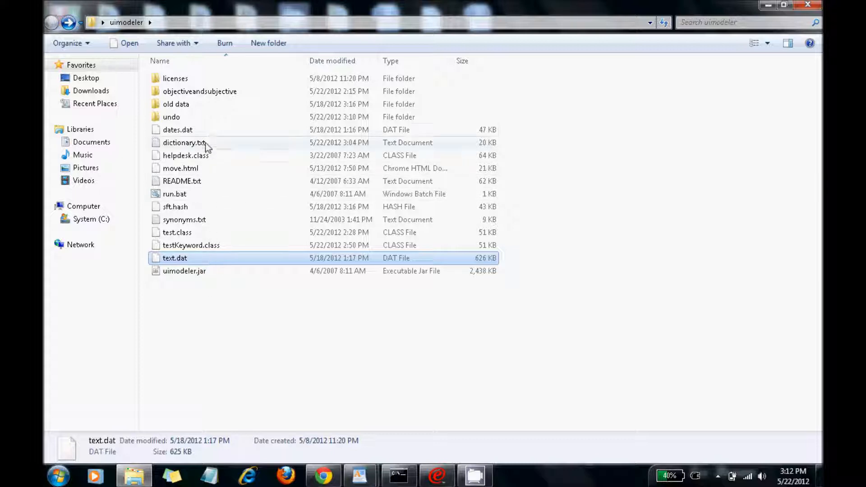
pyautogui.click(213, 128)
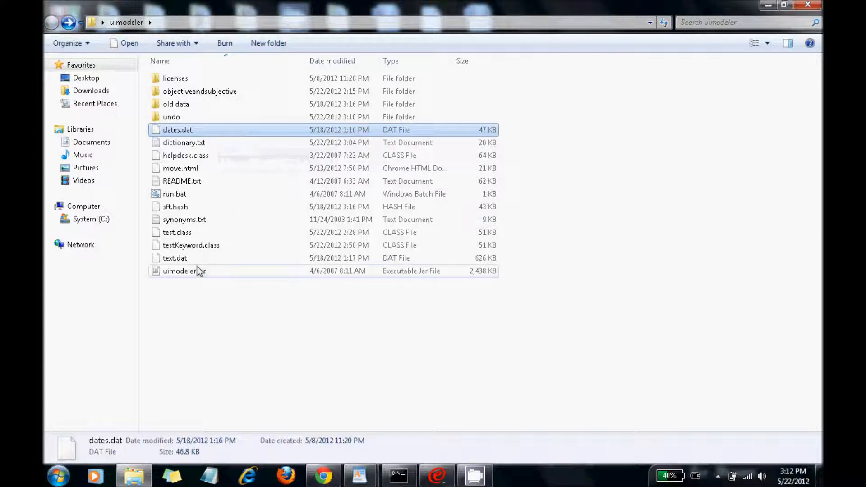
pyautogui.click(192, 258)
pyautogui.click(207, 129)
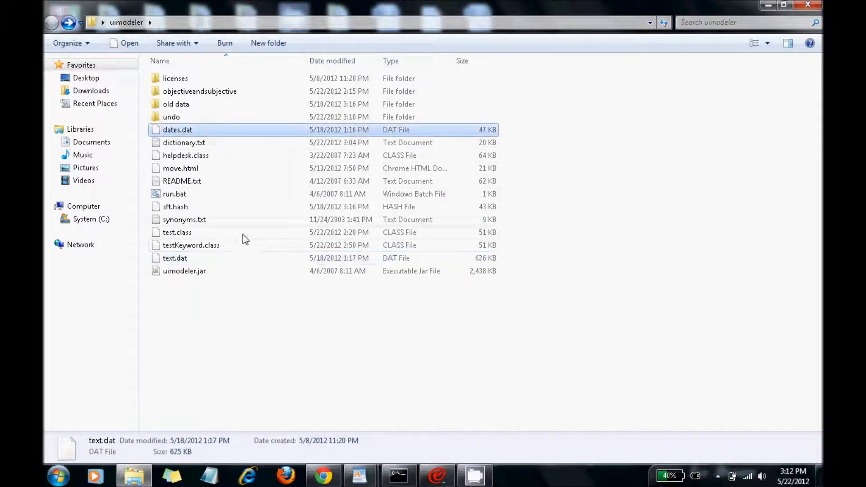
# Step: Launch the IBM Unstructured Information Modeler by running run.bat
pyautogui.click(208, 195)
pyautogui.doubleClick(209, 198)
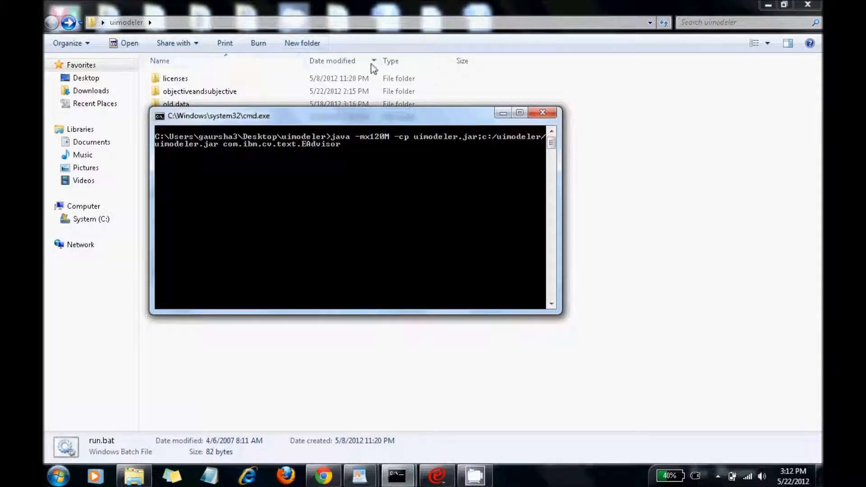
pyautogui.doubleClick(454, 118)
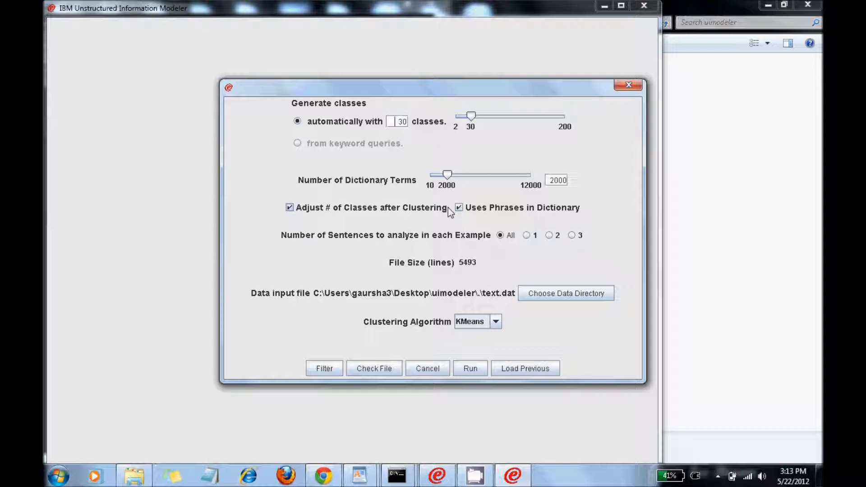
# Step: Set the clustering algorithm to Keyword and check the data input file for errors
pyautogui.click(487, 321)
pyautogui.click(484, 347)
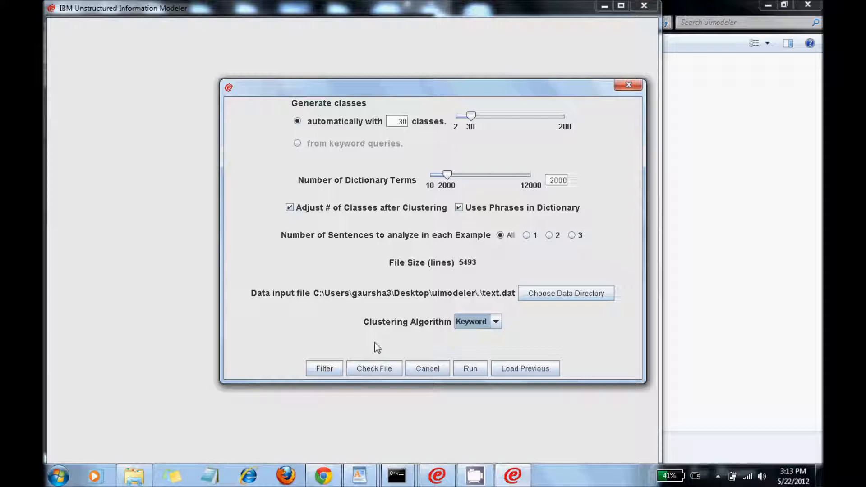
pyautogui.click(387, 366)
pyautogui.click(389, 374)
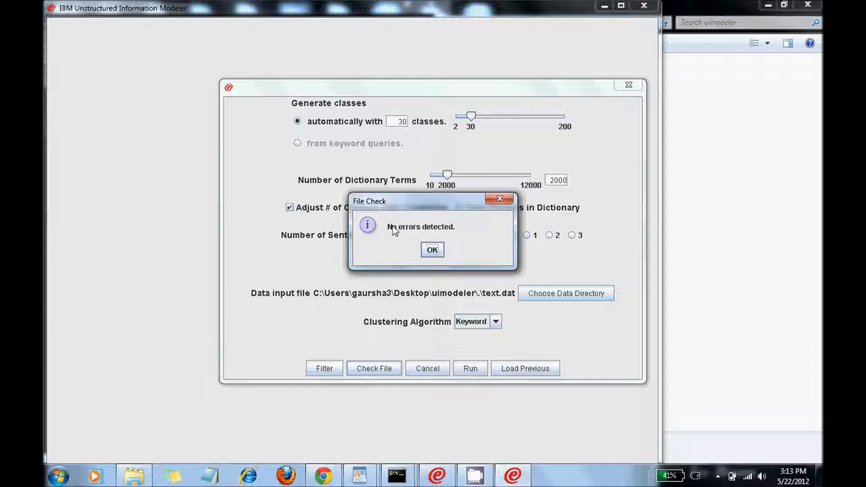
pyautogui.click(433, 250)
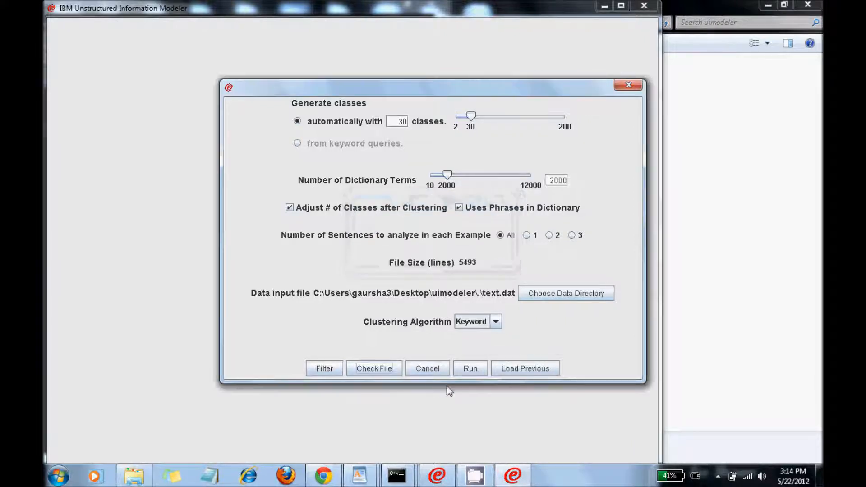
# Step: Run the clustering on text.dat and maximize the window with the generated classes
pyautogui.click(466, 368)
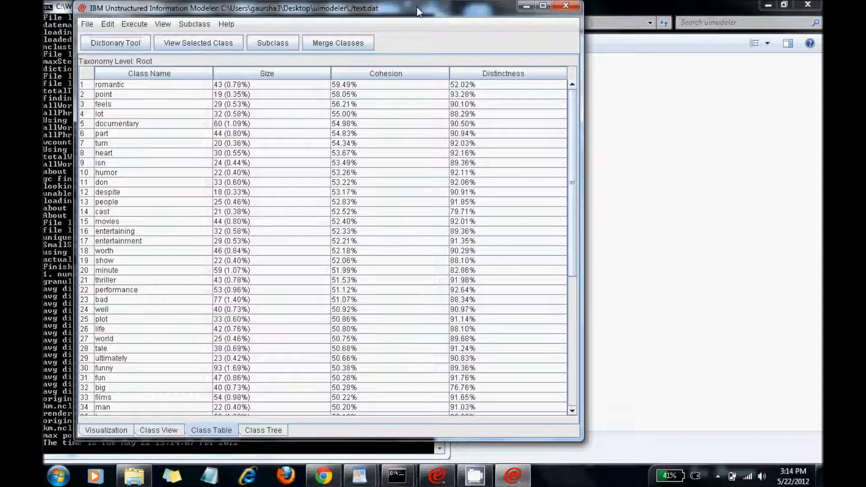
pyautogui.doubleClick(418, 11)
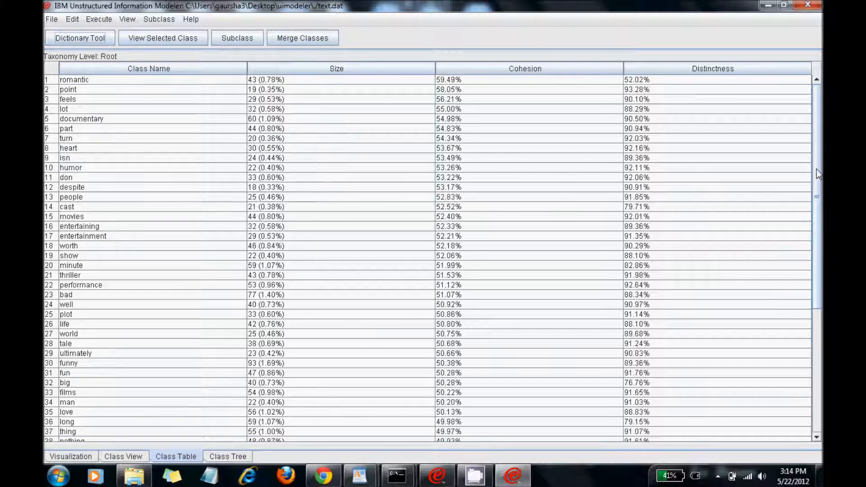
# Step: Examine the class names, sizes, cohesion and distinctness throughout the class table, selecting the drama class
pyautogui.moveTo(816, 170); pyautogui.dragTo(818, 192)
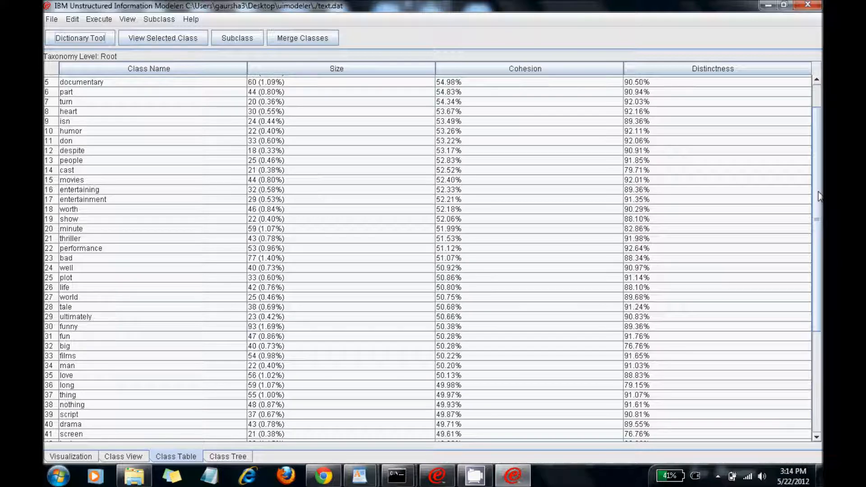
pyautogui.moveTo(819, 197); pyautogui.dragTo(818, 298)
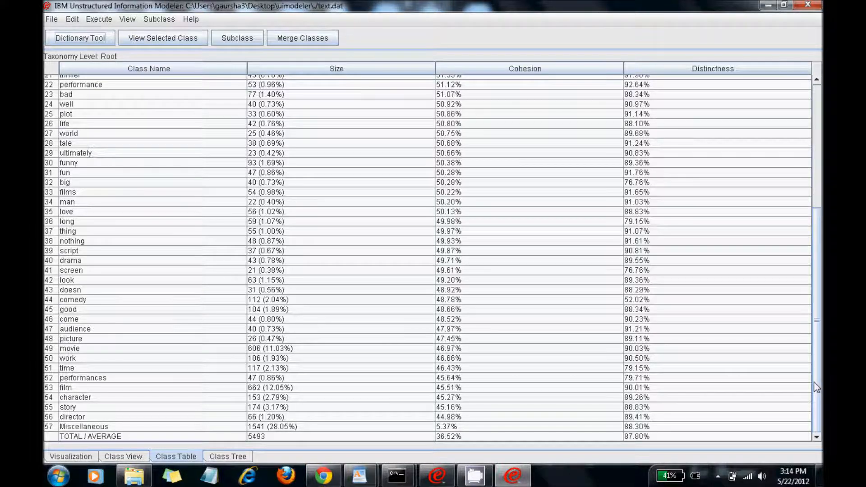
pyautogui.scroll(7, 804, 193)
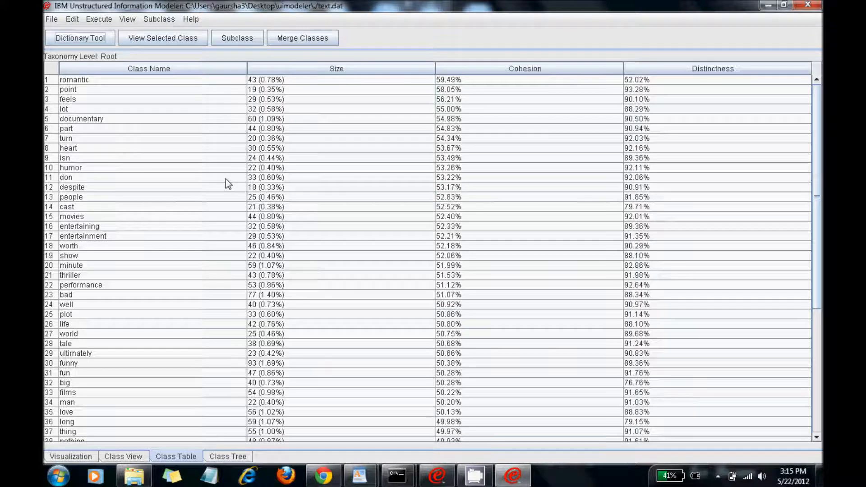
pyautogui.scroll(-1, 225, 178)
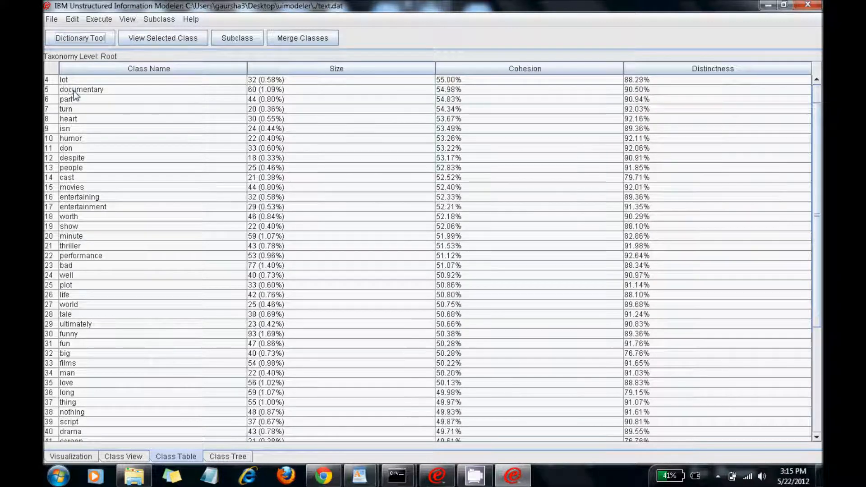
pyautogui.scroll(-3, 149, 181)
pyautogui.scroll(-1, 139, 323)
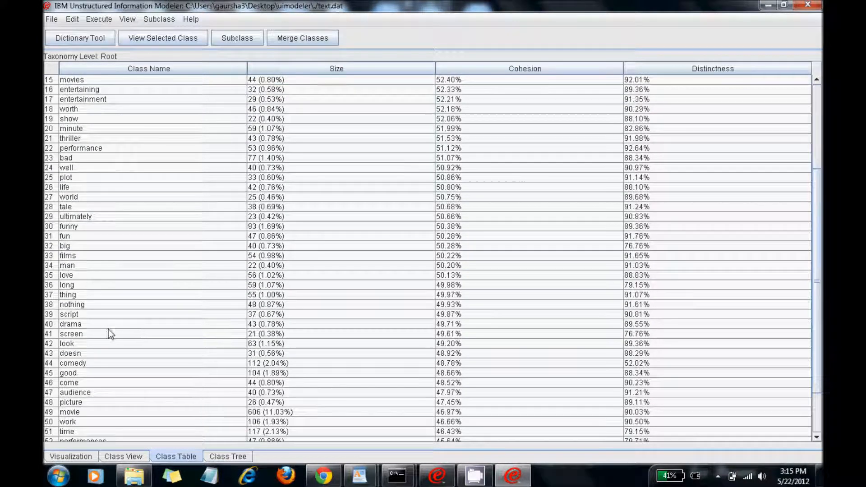
pyautogui.click(85, 325)
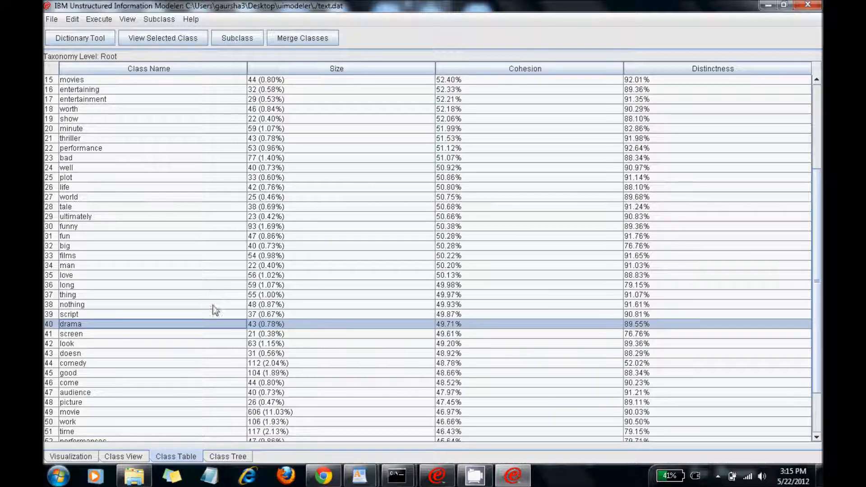
pyautogui.scroll(5, 146, 226)
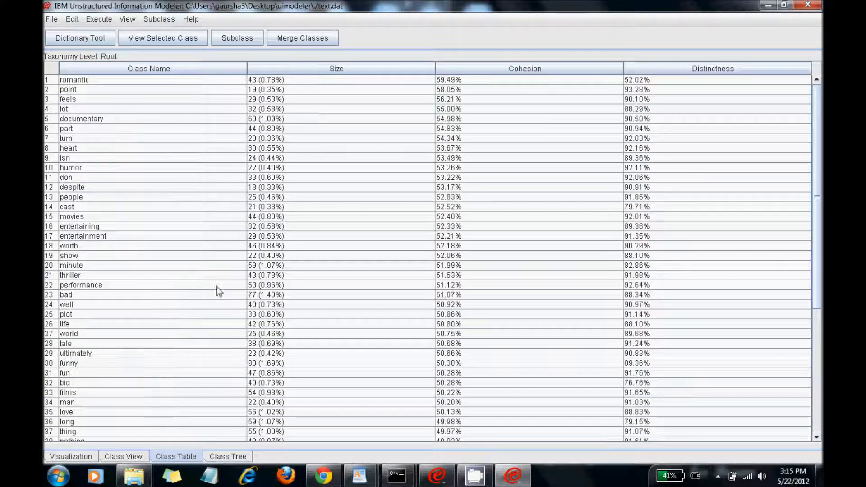
pyautogui.scroll(-1, 199, 343)
pyautogui.scroll(-2, 174, 383)
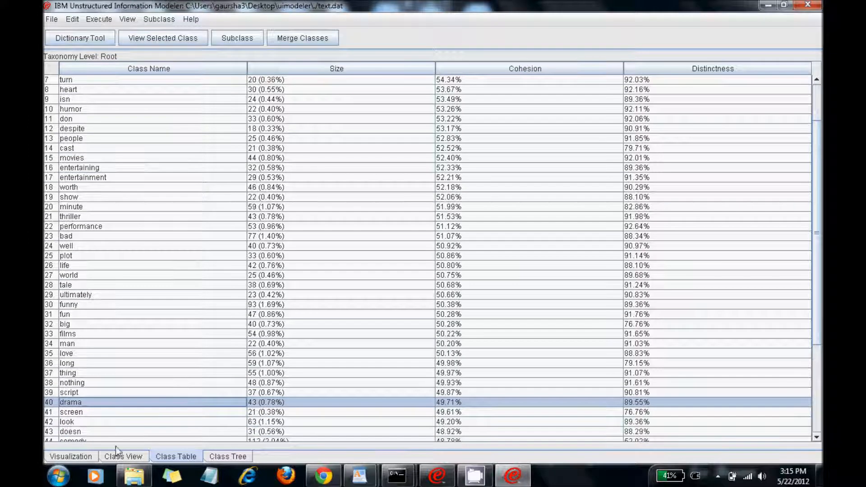
# Step: Visualize only the documentary and drama classes as a dot graph with their class names shown
pyautogui.click(84, 458)
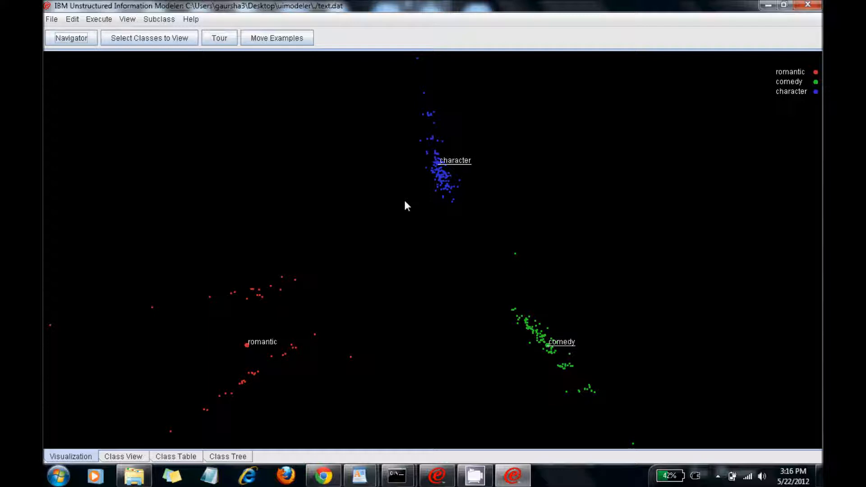
pyautogui.click(163, 40)
pyautogui.click(103, 70)
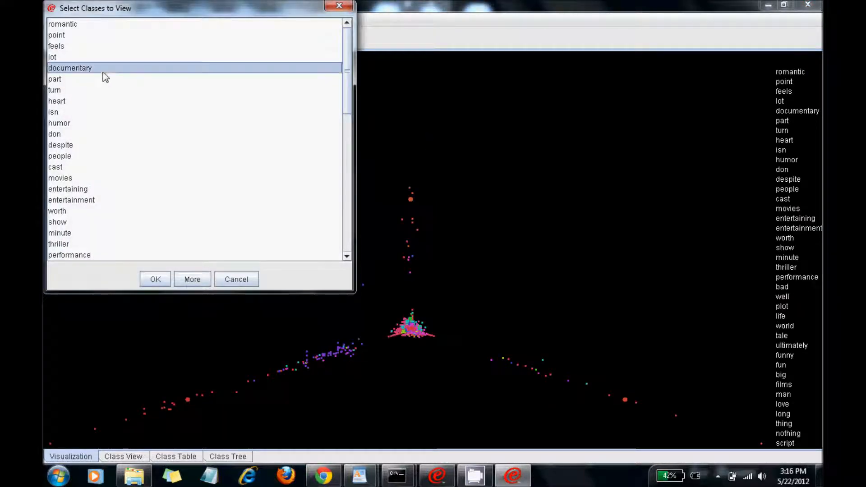
pyautogui.scroll(-6, 189, 126)
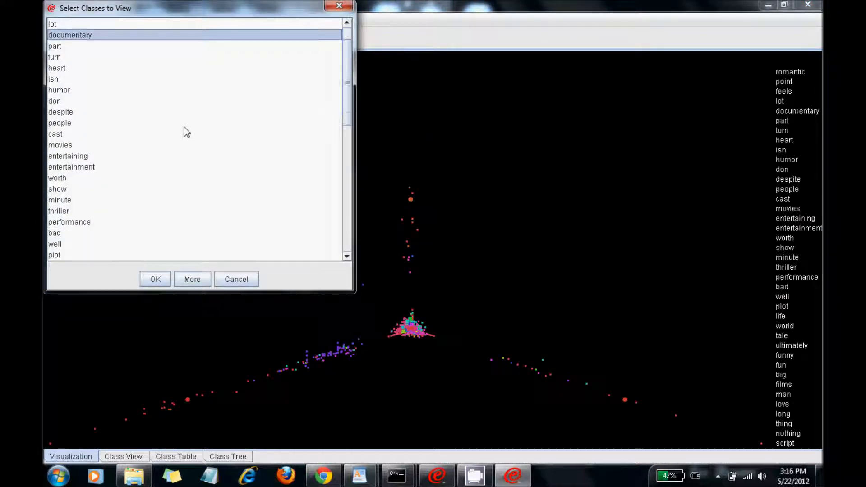
pyautogui.scroll(-5, 160, 186)
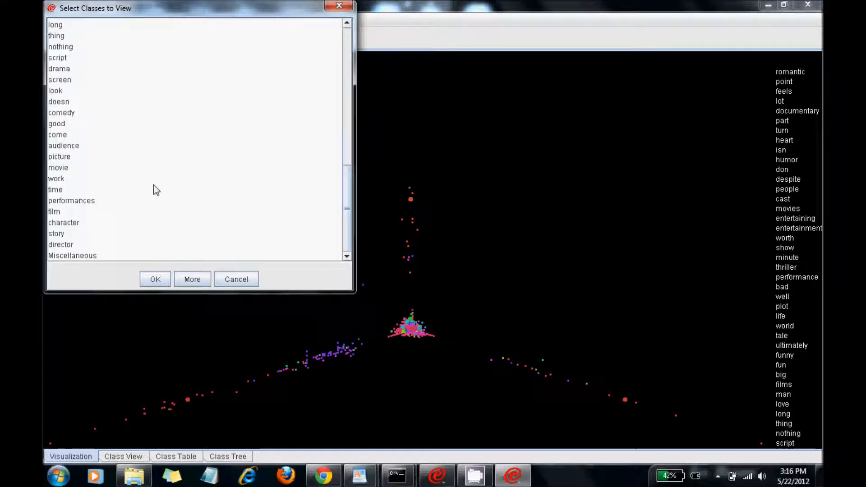
pyautogui.click(74, 69)
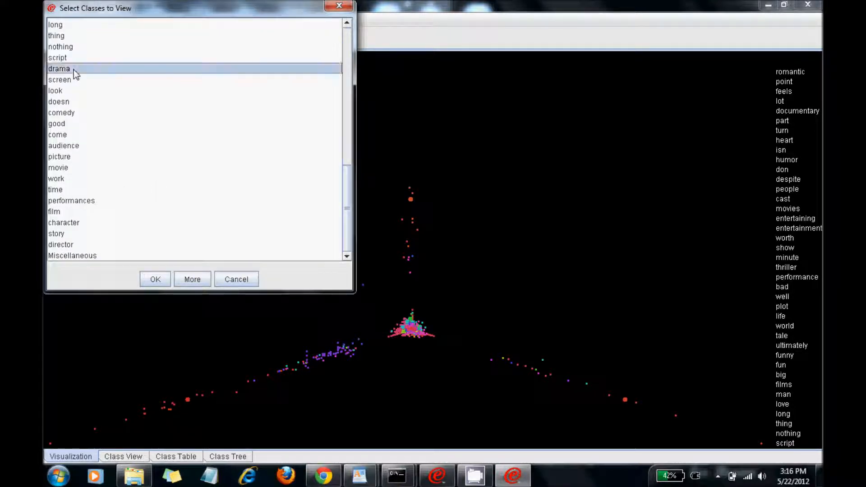
pyautogui.click(154, 279)
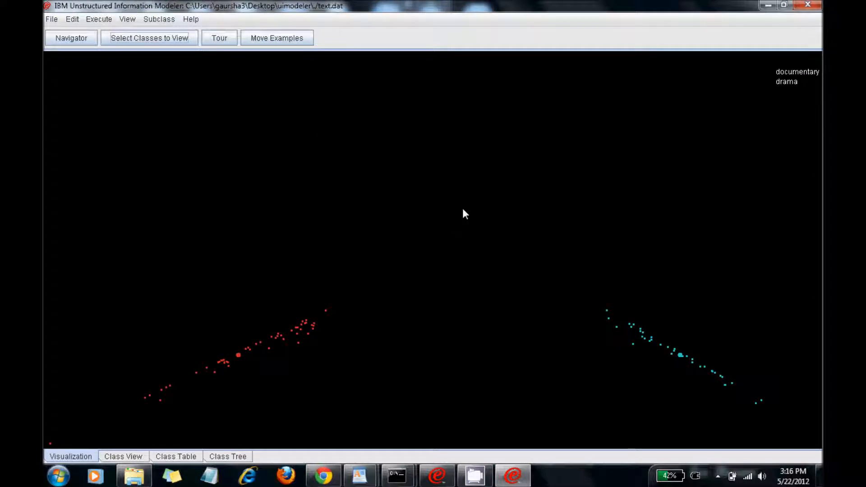
pyautogui.rightClick(399, 227)
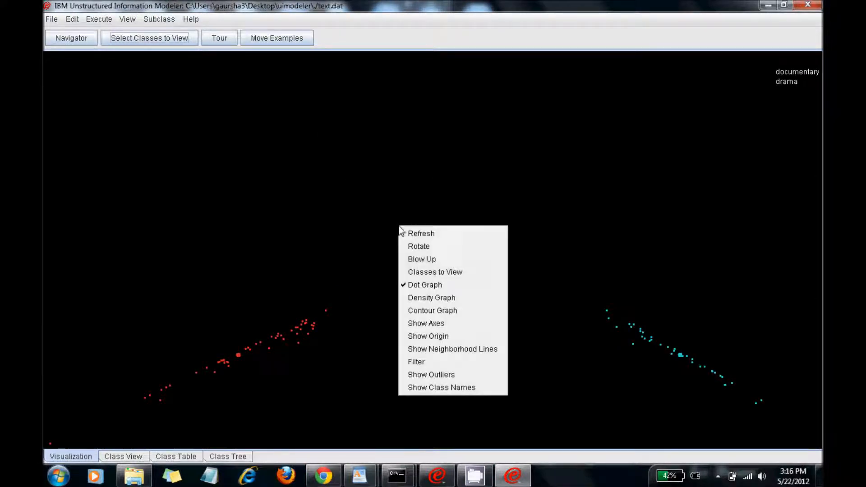
pyautogui.click(494, 387)
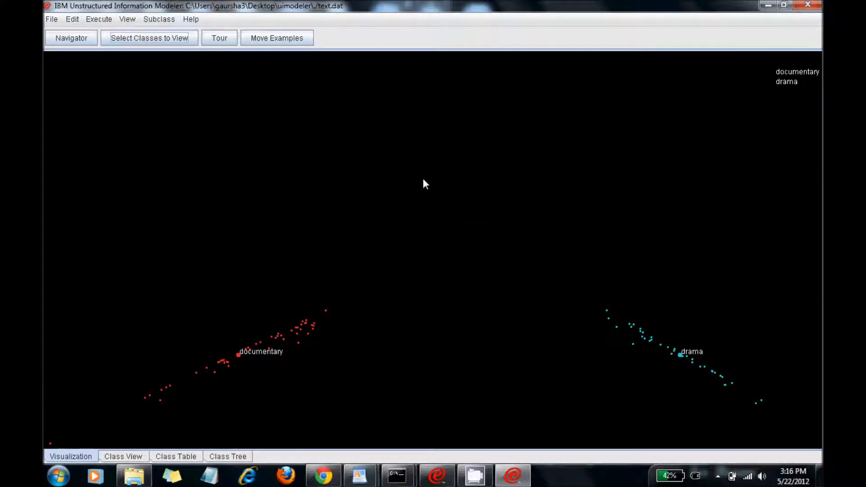
# Step: Show the outliers of the documentary and drama classes in the dot graph
pyautogui.rightClick(448, 200)
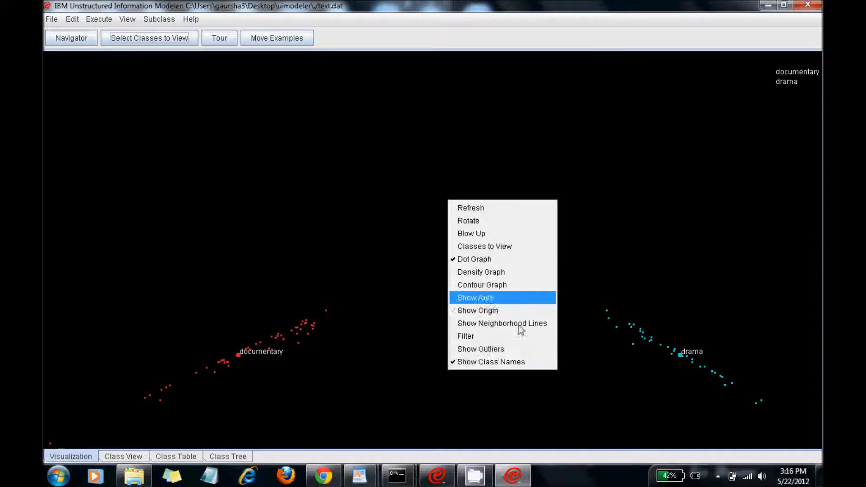
pyautogui.click(517, 348)
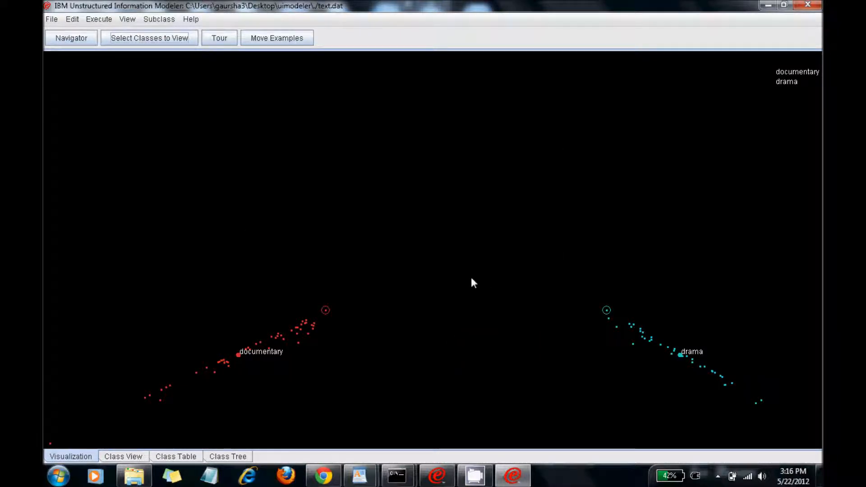
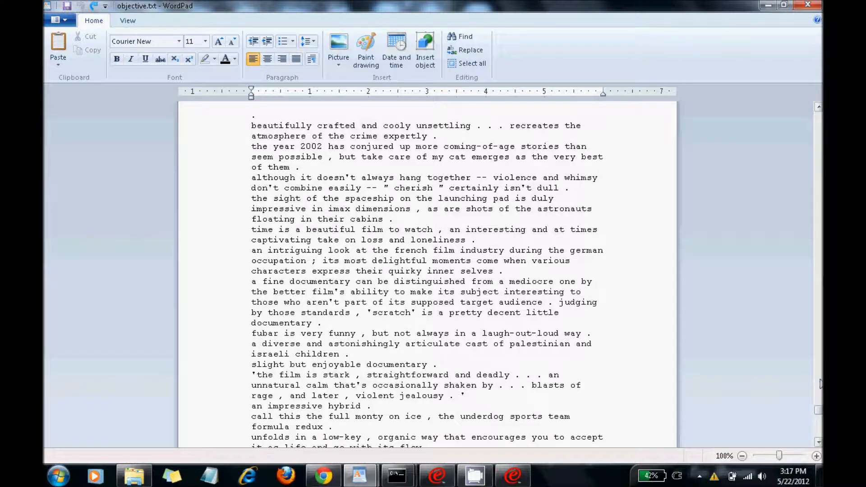
# Step: Search objective.txt in WordPad from its beginning for "a fine documentary" until the search has covered the document
pyautogui.moveTo(818, 410); pyautogui.dragTo(798, 118)
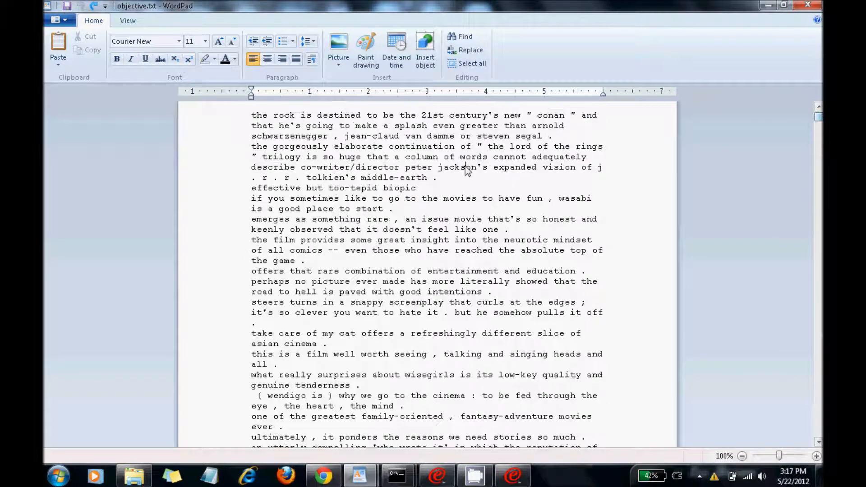
pyautogui.hotkey('ctrl', 'f')
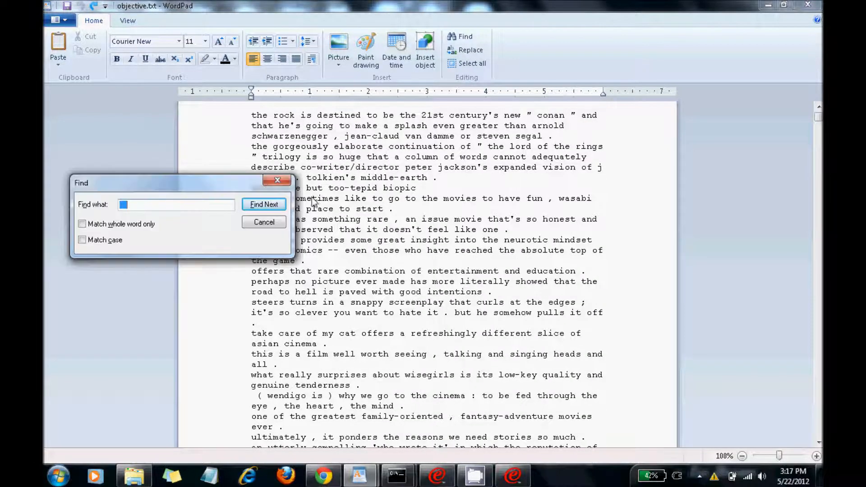
pyautogui.write('a fine documentary')
pyautogui.click(258, 204)
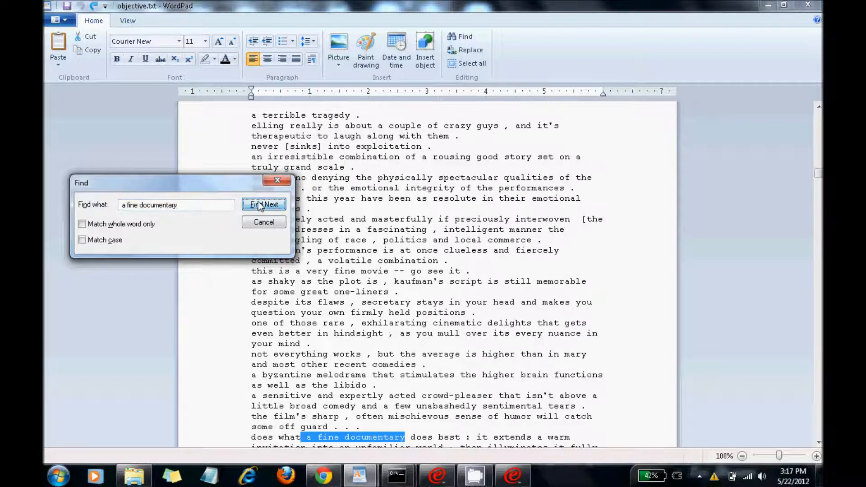
pyautogui.click(264, 205)
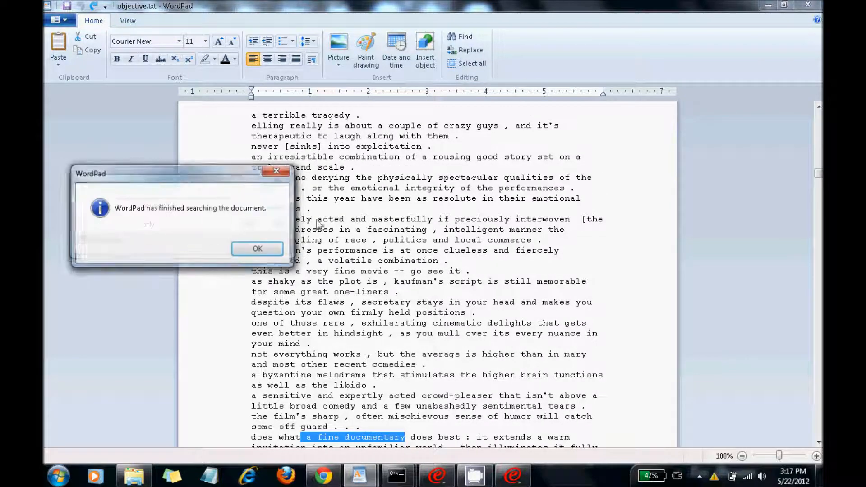
pyautogui.click(257, 248)
pyautogui.scroll(2, 397, 227)
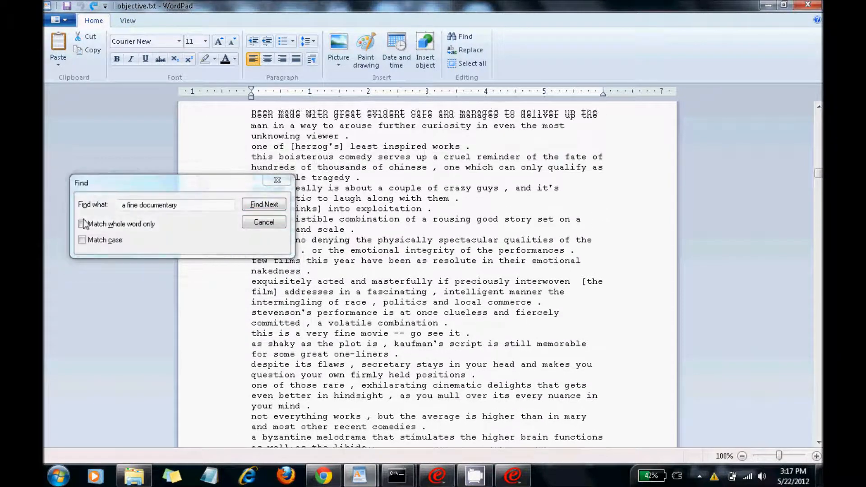
# Step: Remove the leading space from the search phrase and find "a fine documentary" from the beginning of objective.txt
pyautogui.doubleClick(123, 205)
pyautogui.press('Left')
pyautogui.press('BackSpace')
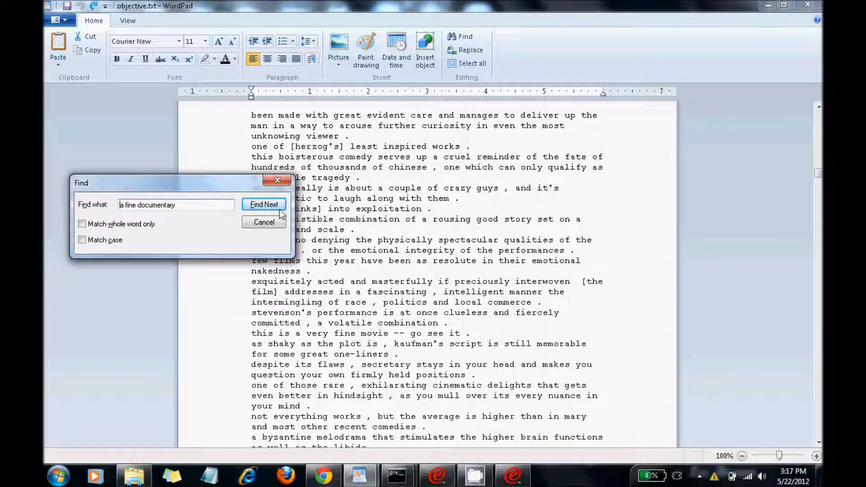
pyautogui.press('Return')
pyautogui.moveTo(816, 171); pyautogui.dragTo(814, 111)
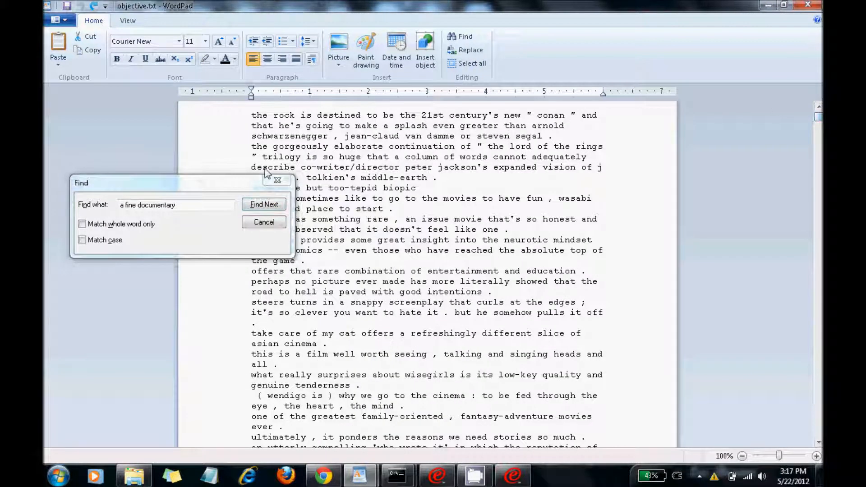
pyautogui.click(255, 207)
pyautogui.moveTo(226, 193); pyautogui.dragTo(280, 125)
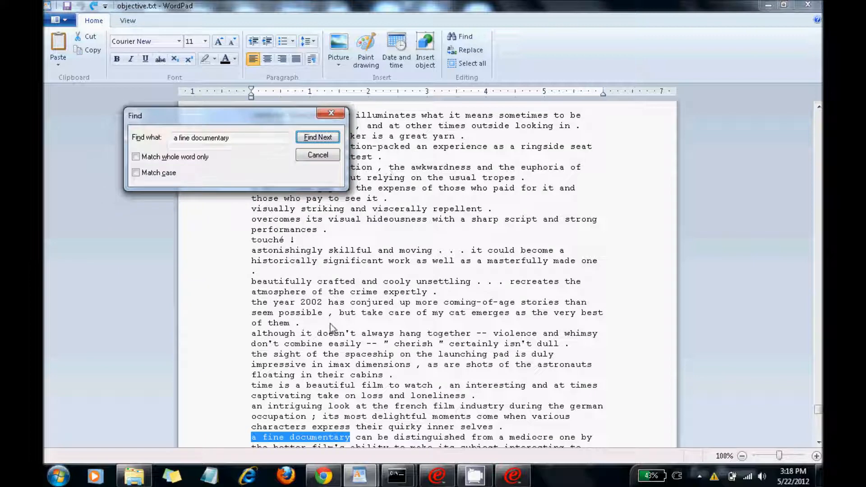
pyautogui.scroll(-1, 315, 406)
pyautogui.moveTo(314, 407); pyautogui.dragTo(421, 408)
pyautogui.click(456, 407)
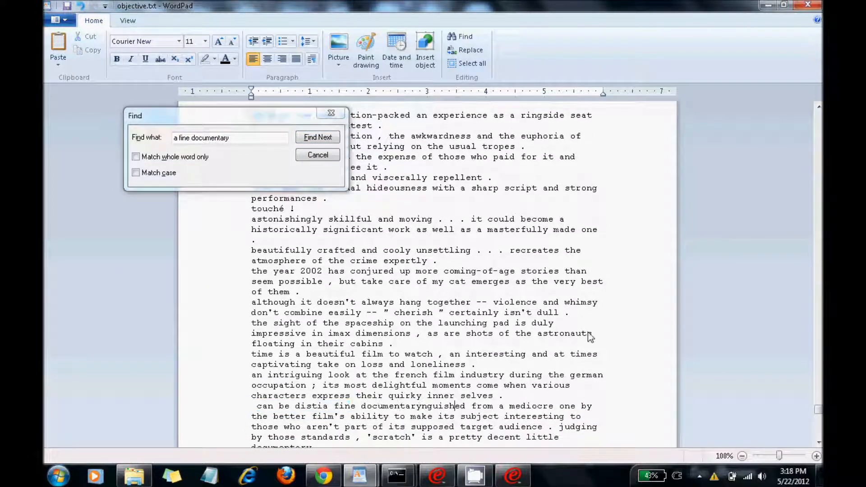
# Step: Switch back to IBM Unstructured Information Modeler, open a drama example and copy its phrase "an exhausting family drama"
pyautogui.click(767, 5)
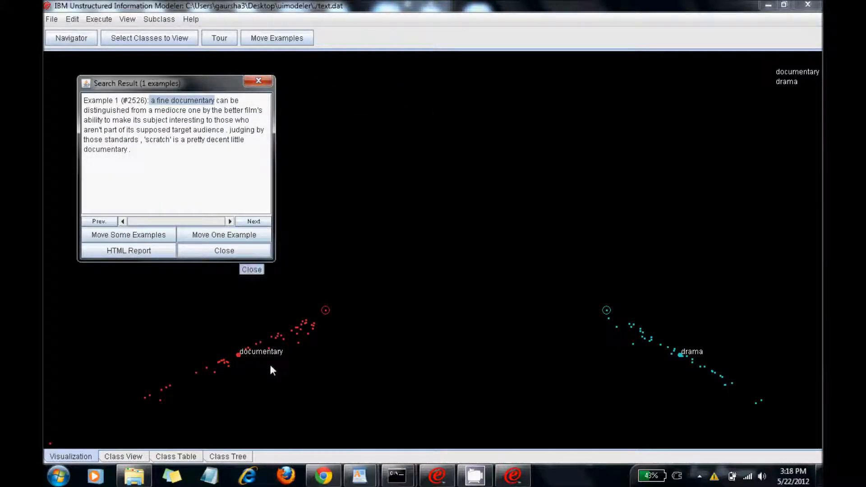
pyautogui.click(224, 251)
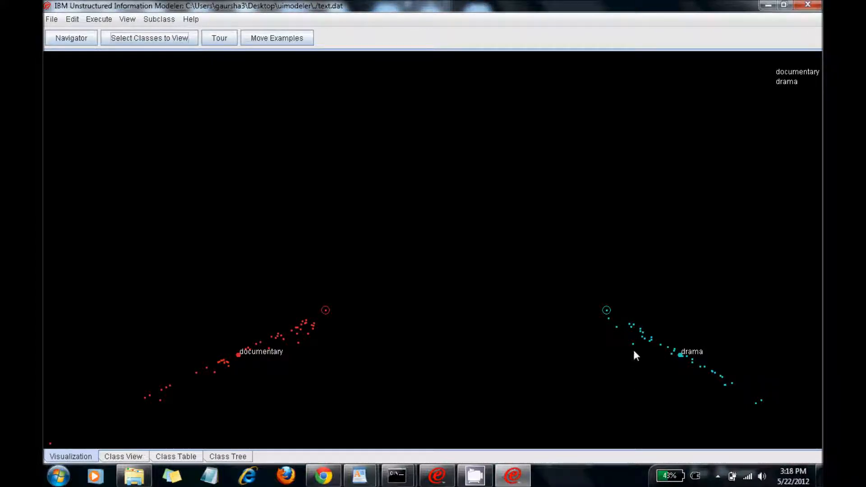
pyautogui.click(632, 345)
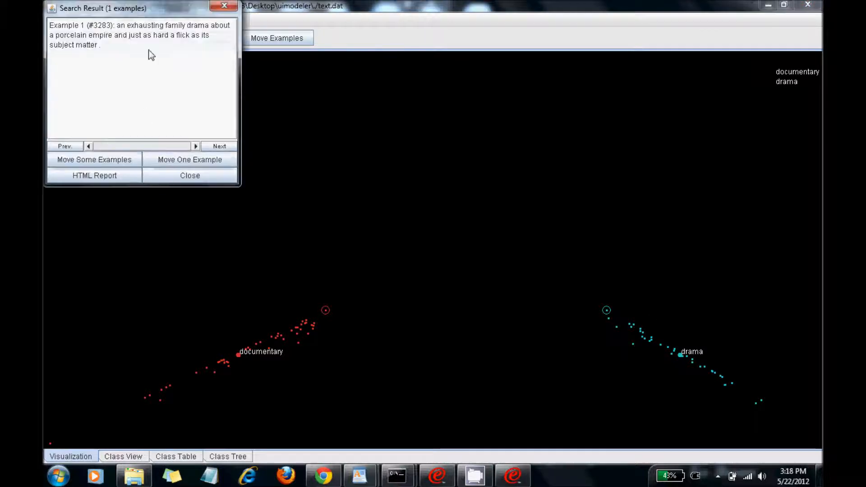
pyautogui.moveTo(151, 19); pyautogui.dragTo(270, 137)
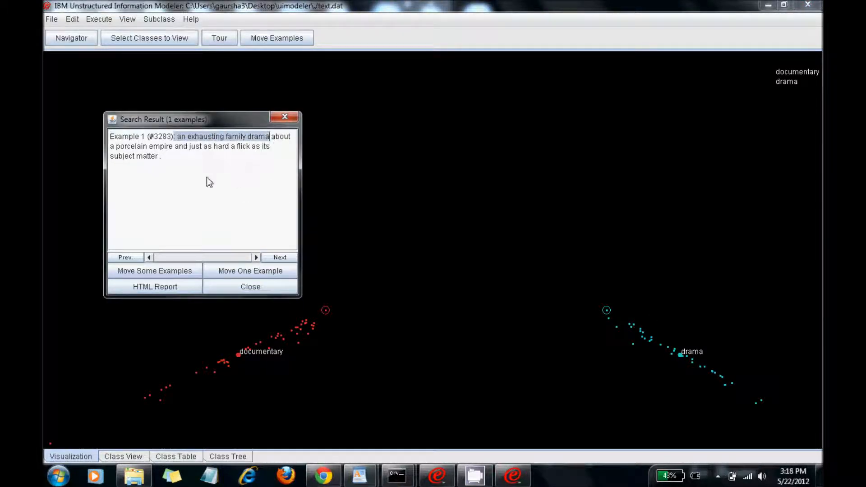
pyautogui.click(238, 191)
pyautogui.moveTo(176, 137); pyautogui.dragTo(271, 142)
pyautogui.hotkey('ctrl', 'c')
pyautogui.click(255, 291)
# Step: Switch to subjective.txt in WordPad and search it from the beginning for "an exhausting family drama"
pyautogui.moveTo(359, 475)
pyautogui.click(423, 405)
pyautogui.click(341, 198)
pyautogui.scroll(2, 341, 198)
pyautogui.moveTo(818, 180); pyautogui.dragTo(635, 141)
pyautogui.moveTo(817, 182); pyautogui.dragTo(817, 109)
pyautogui.click(543, 144)
pyautogui.hotkey('ctrl', 'f')
pyautogui.hotkey('ctrl', 'v')
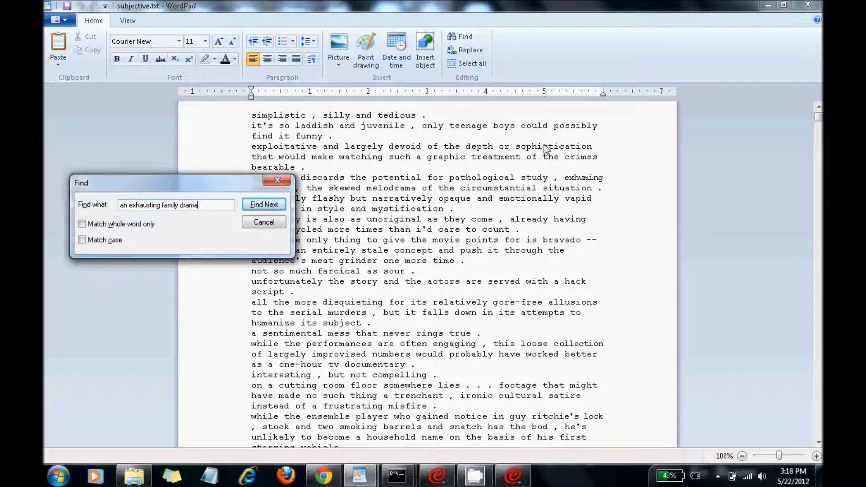
pyautogui.click(263, 204)
pyautogui.hotkey('ctrl', 'c')
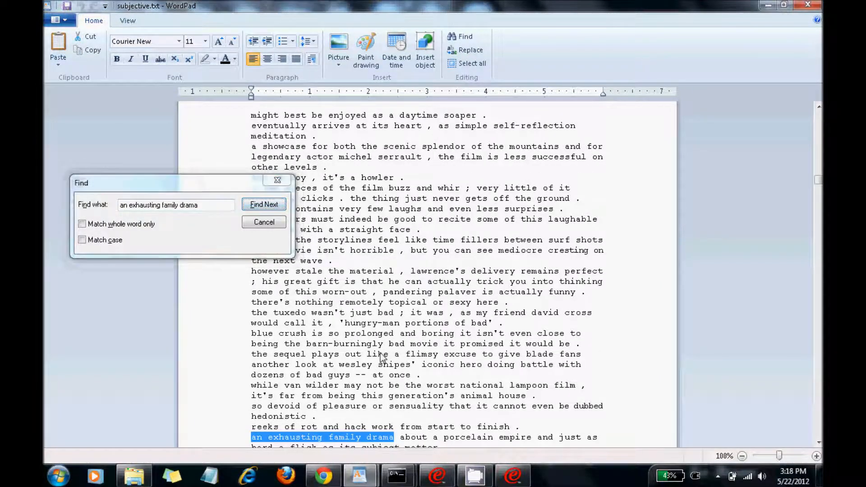
pyautogui.scroll(-2, 381, 356)
pyautogui.scroll(-2, 380, 356)
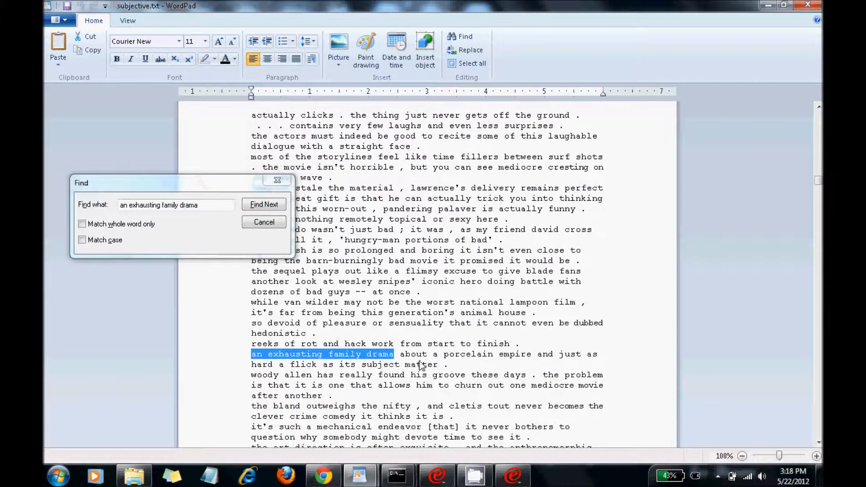
pyautogui.click(261, 223)
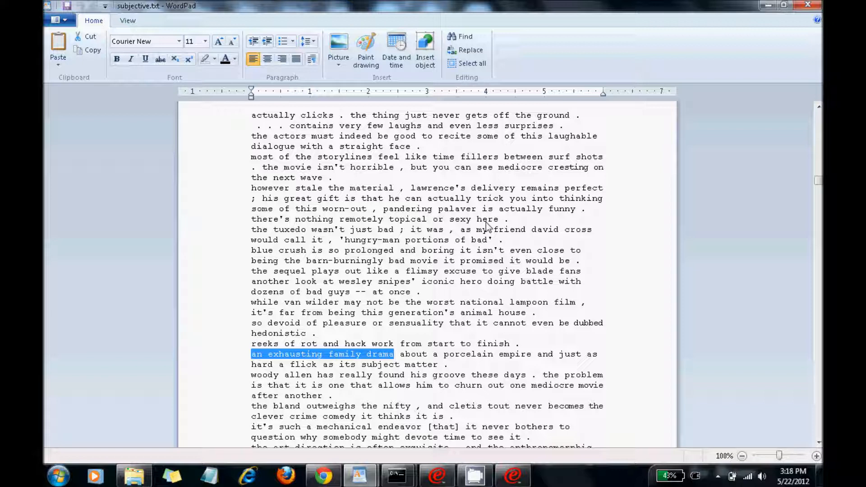
# Step: Switch to objective.txt and search it for "an exhausting family drama"
pyautogui.click(768, 6)
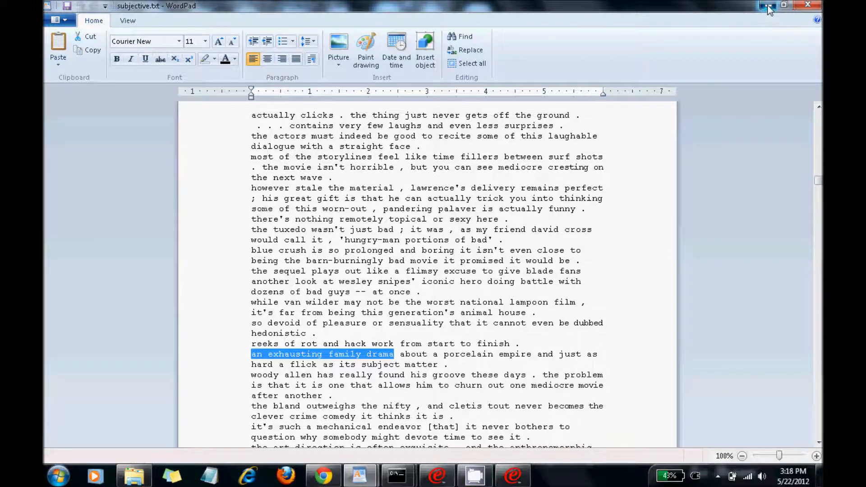
pyautogui.moveTo(365, 483)
pyautogui.click(335, 405)
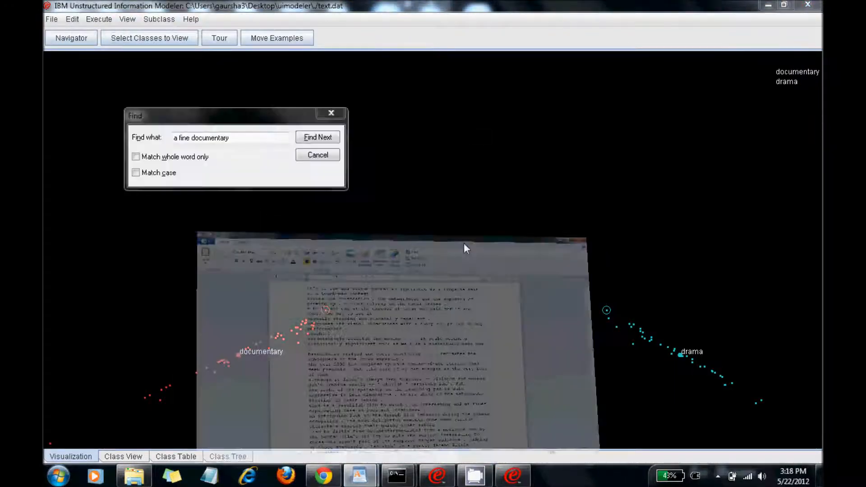
pyautogui.moveTo(251, 138); pyautogui.dragTo(153, 137)
pyautogui.hotkey('ctrl', 'v')
pyautogui.click(317, 137)
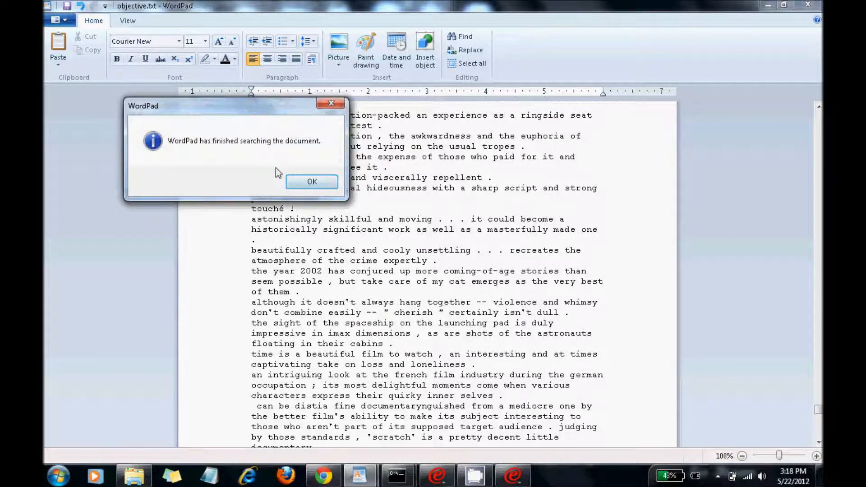
pyautogui.click(375, 234)
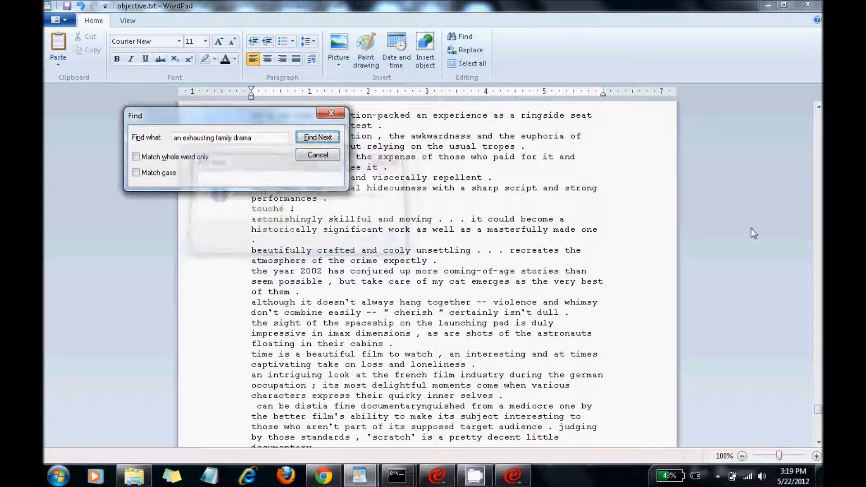
# Step: Repeat the search for "an exhausting family drama" from the beginning of objective.txt and minimize the document
pyautogui.moveTo(818, 413); pyautogui.dragTo(818, 108)
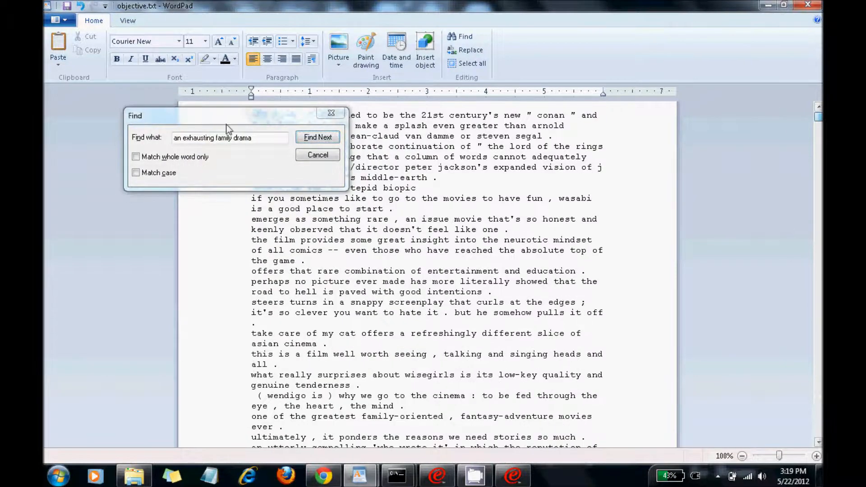
pyautogui.click(317, 137)
pyautogui.click(305, 183)
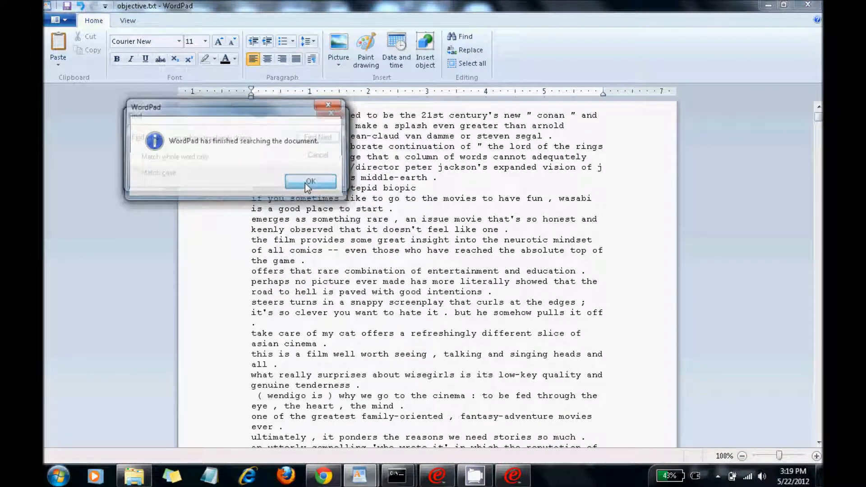
pyautogui.click(311, 157)
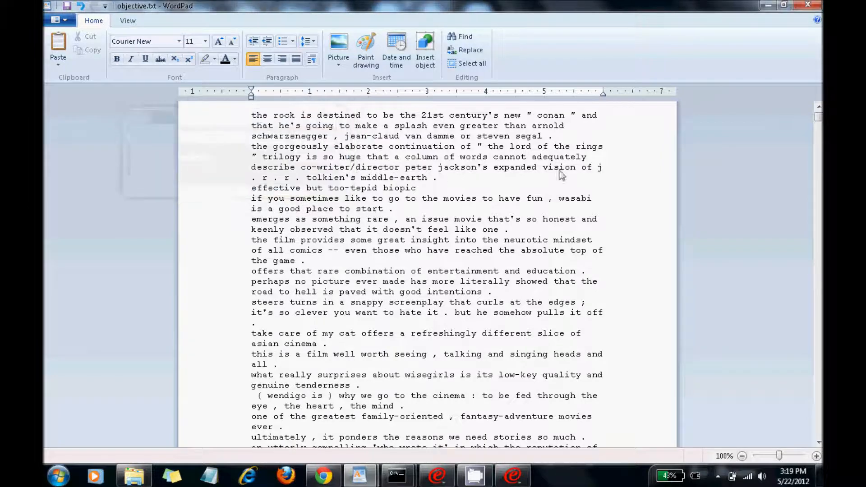
pyautogui.click(767, 5)
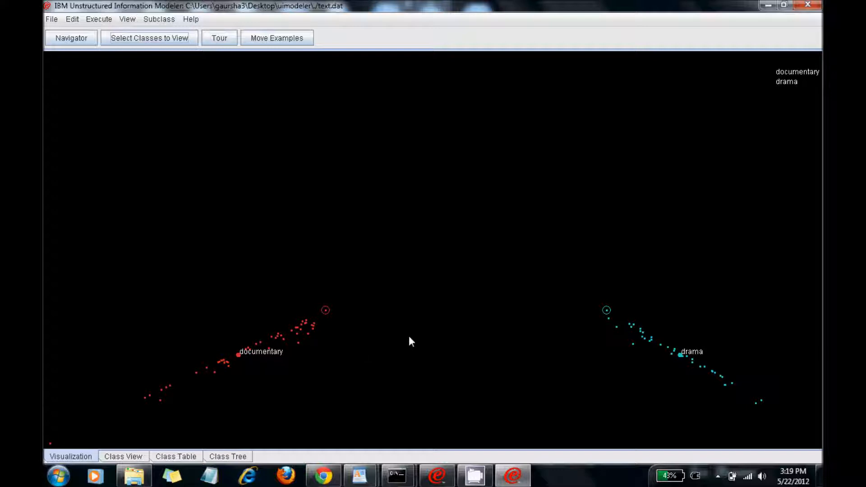
# Step: Display the documentary class in the class view with its rules, term frequencies and examples
pyautogui.click(133, 456)
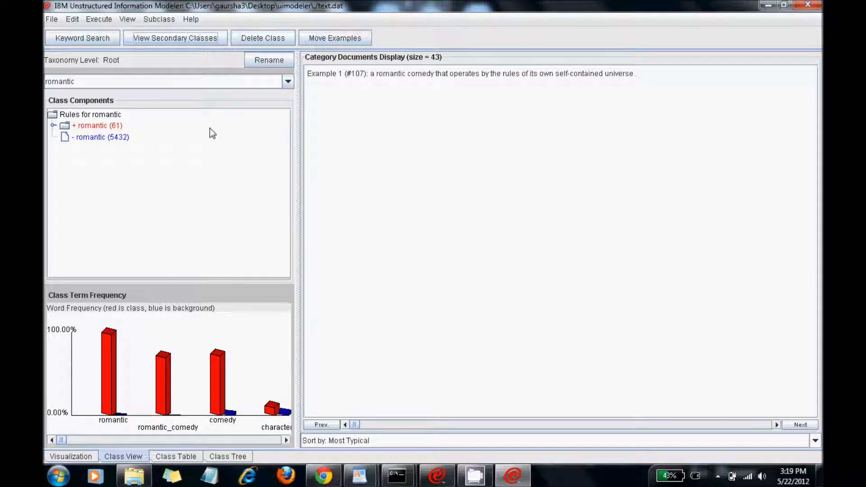
pyautogui.click(288, 82)
pyautogui.scroll(-3, 243, 135)
pyautogui.scroll(-6, 241, 132)
pyautogui.scroll(5, 241, 132)
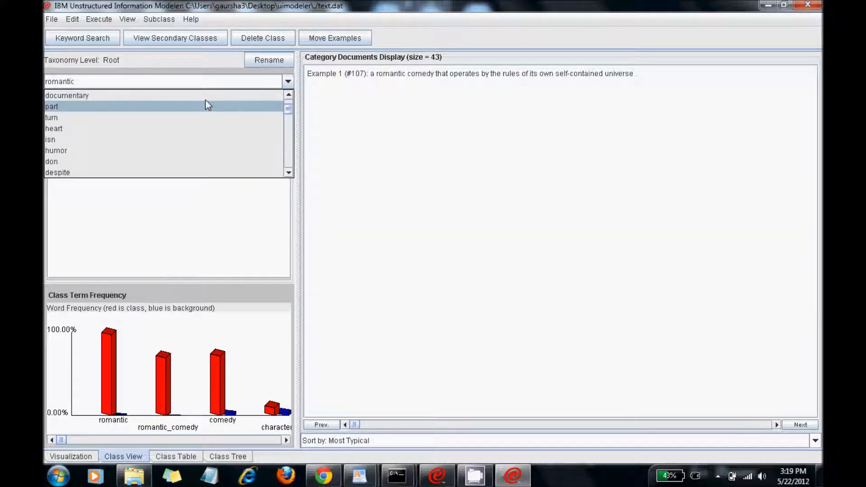
pyautogui.click(208, 95)
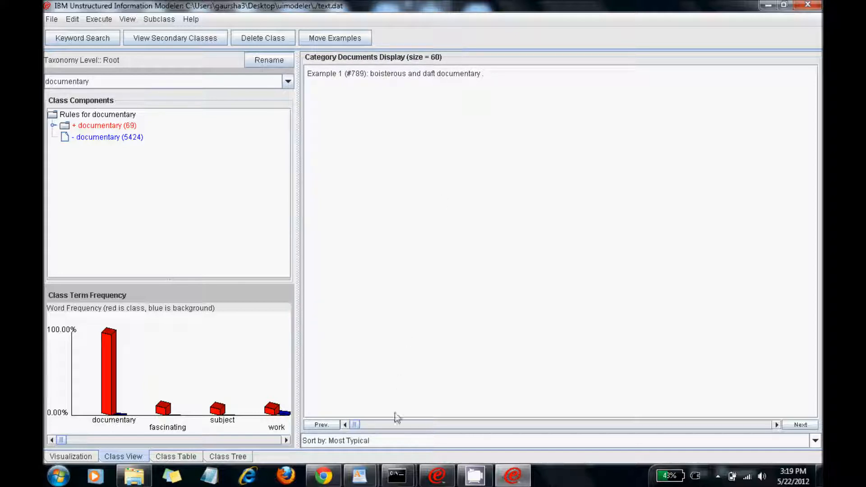
pyautogui.moveTo(355, 425); pyautogui.dragTo(314, 390)
# Step: View the chart of secondary classes closest to documentary and close it
pyautogui.click(185, 40)
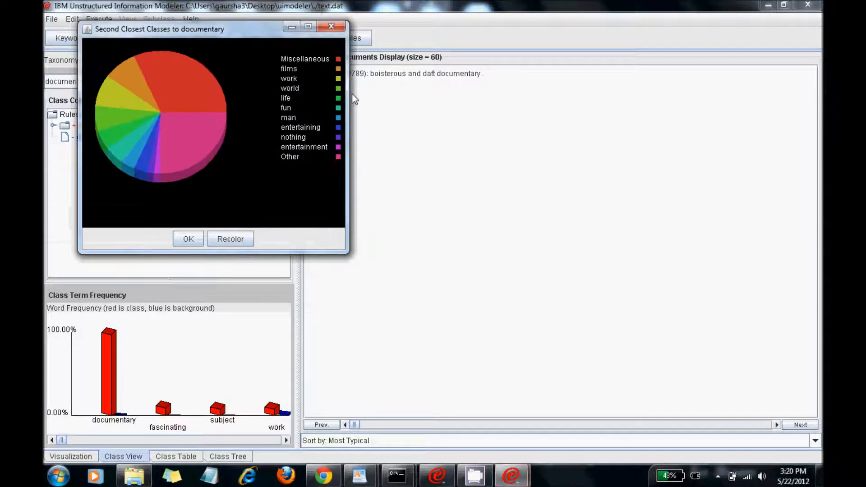
pyautogui.moveTo(359, 100); pyautogui.dragTo(364, 114)
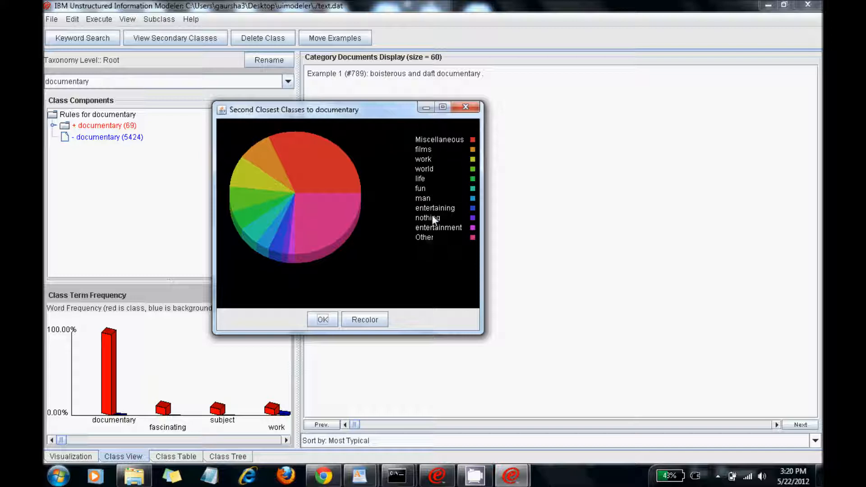
pyautogui.click(465, 107)
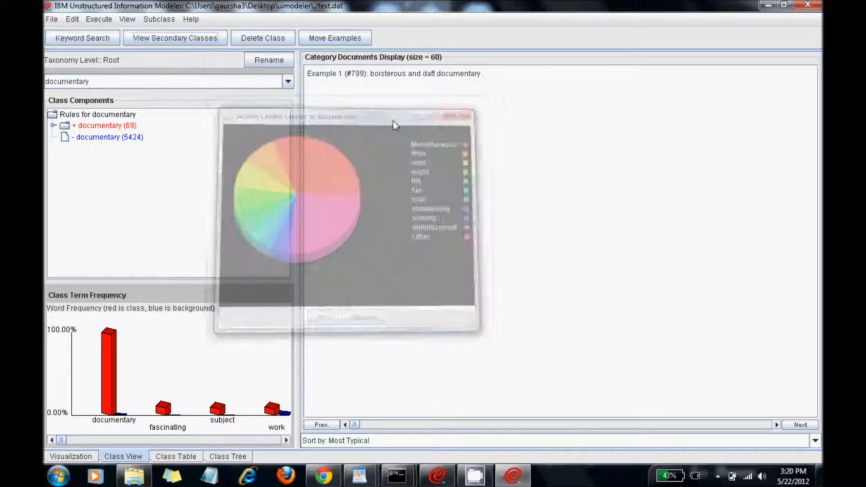
# Step: Display the drama class in the class view
pyautogui.click(288, 81)
pyautogui.scroll(-1, 260, 114)
pyautogui.scroll(-3, 260, 115)
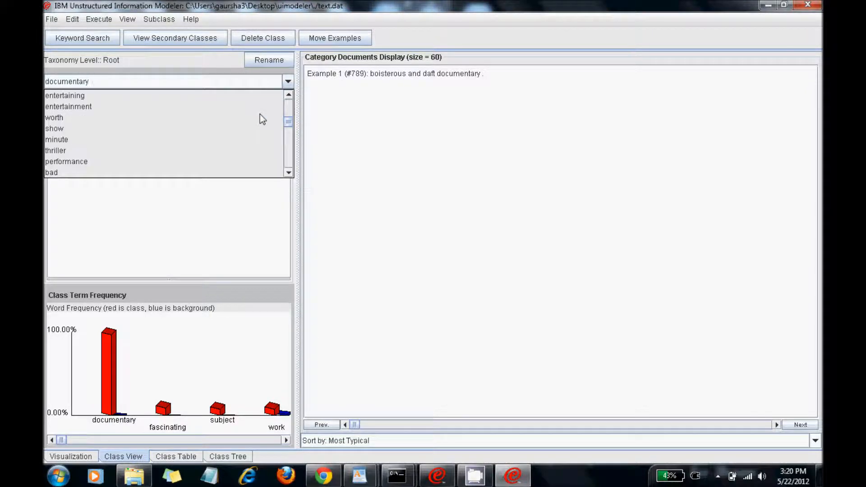
pyautogui.scroll(-3, 260, 115)
pyautogui.scroll(-3, 260, 115)
pyautogui.scroll(-2, 259, 115)
pyautogui.scroll(-2, 260, 115)
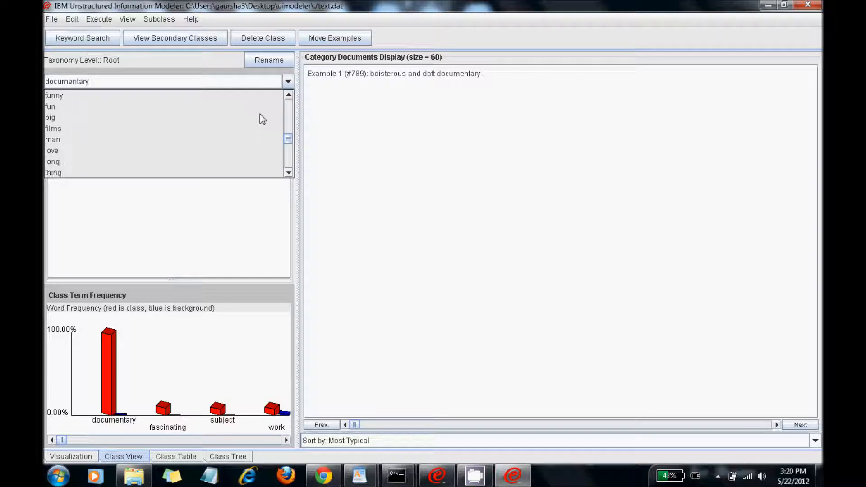
pyautogui.scroll(-8, 260, 114)
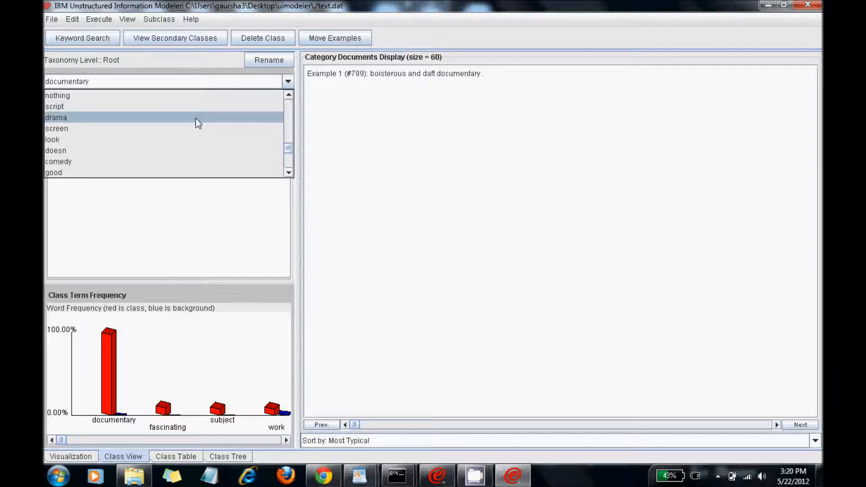
pyautogui.click(196, 118)
# Step: View the chart of secondary classes closest to drama, move it clear of the class details and close it
pyautogui.click(182, 41)
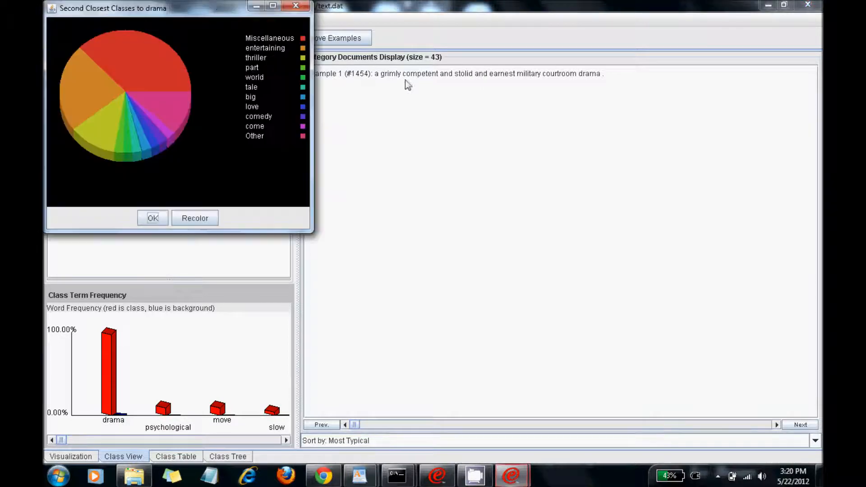
pyautogui.moveTo(197, 17); pyautogui.dragTo(458, 93)
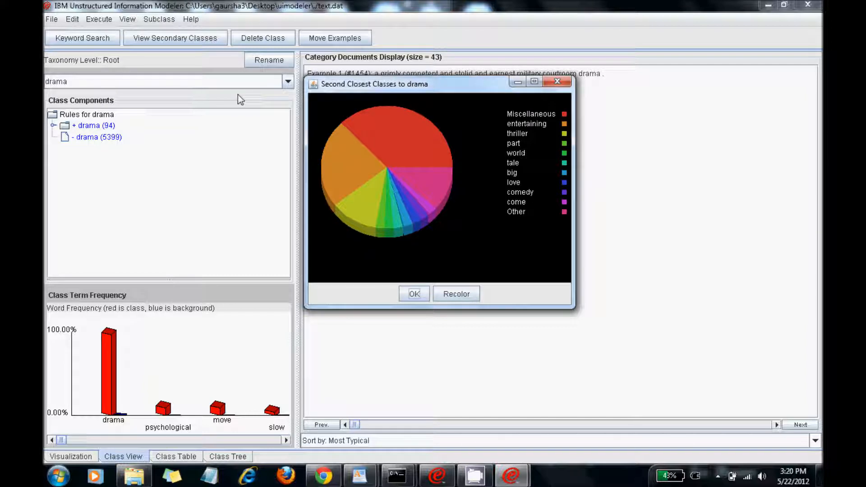
pyautogui.moveTo(405, 153)
pyautogui.click(414, 294)
# Step: Save the classification in the uimodeler folder as saveclass with the .class file type
pyautogui.click(47, 18)
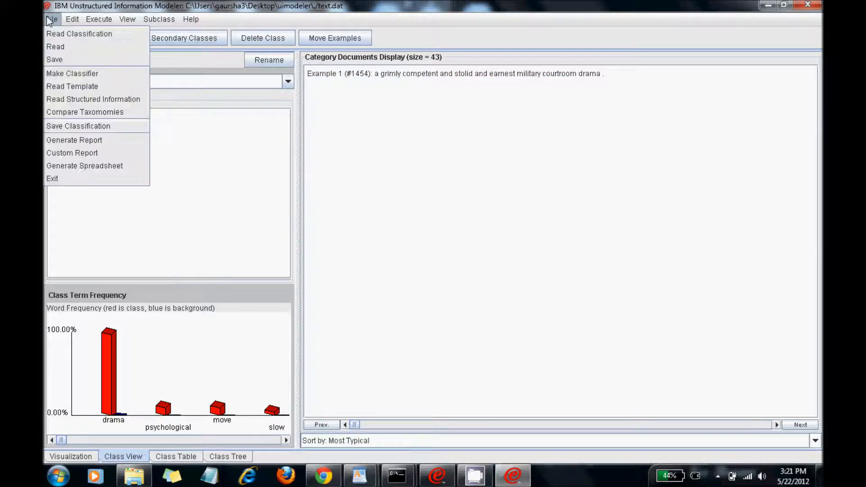
pyautogui.click(91, 129)
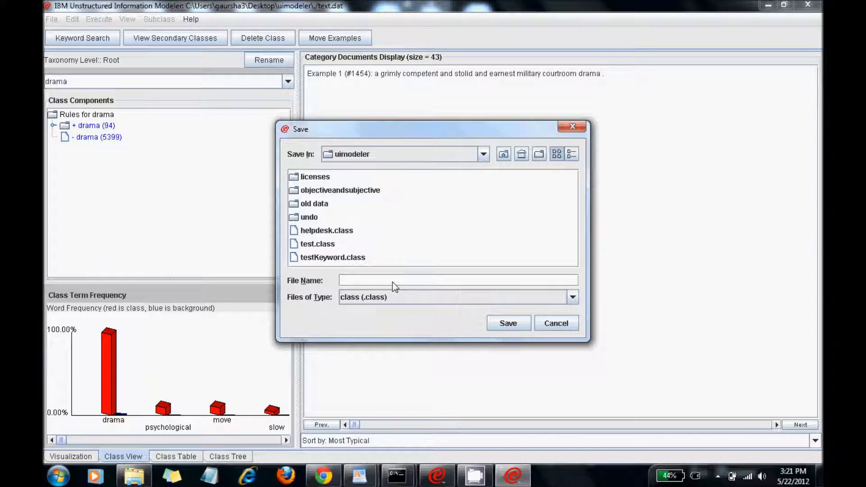
pyautogui.write('tes')
pyautogui.press('BackSpace')
pyautogui.press('BackSpace')
pyautogui.press('BackSpace')
pyautogui.write('saveclas')
pyautogui.click(503, 325)
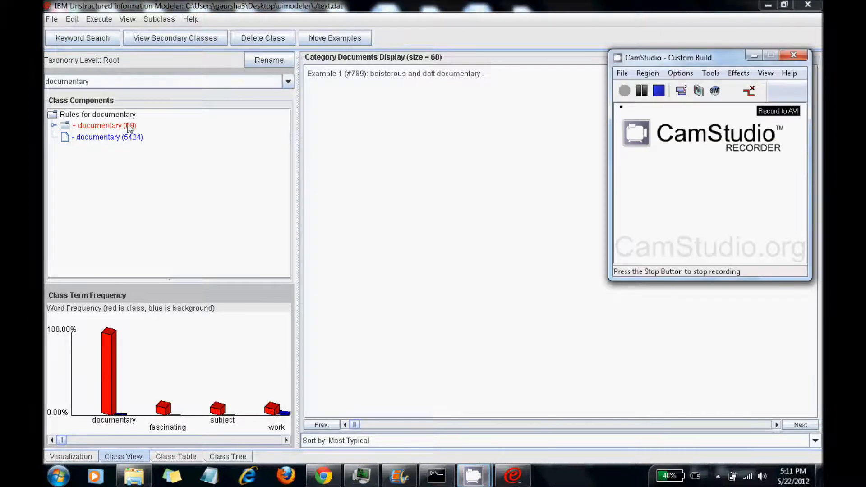
# Step: Generate an HTML report named testReport in the uimodeler folder, replacing the existing file
pyautogui.click(49, 19)
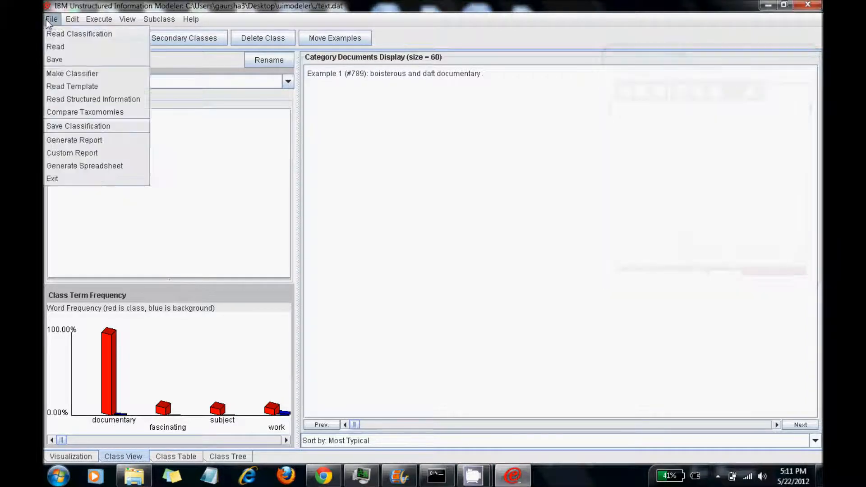
pyautogui.click(77, 140)
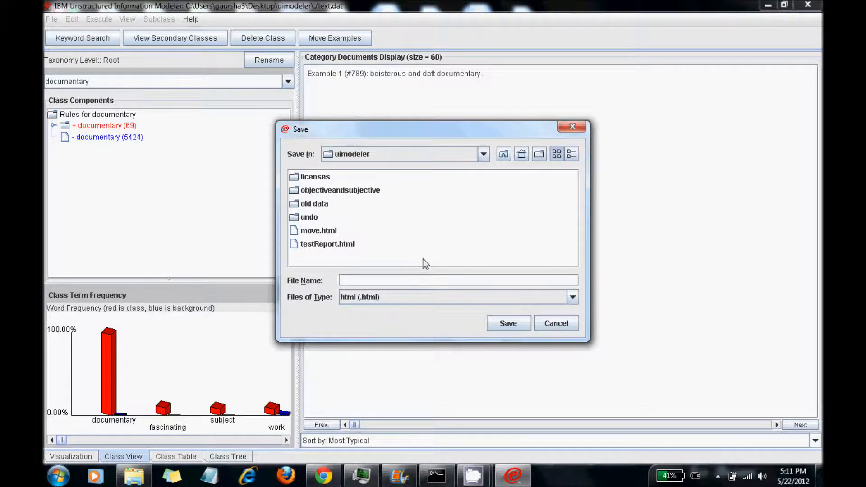
pyautogui.write('testReport')
pyautogui.click(531, 300)
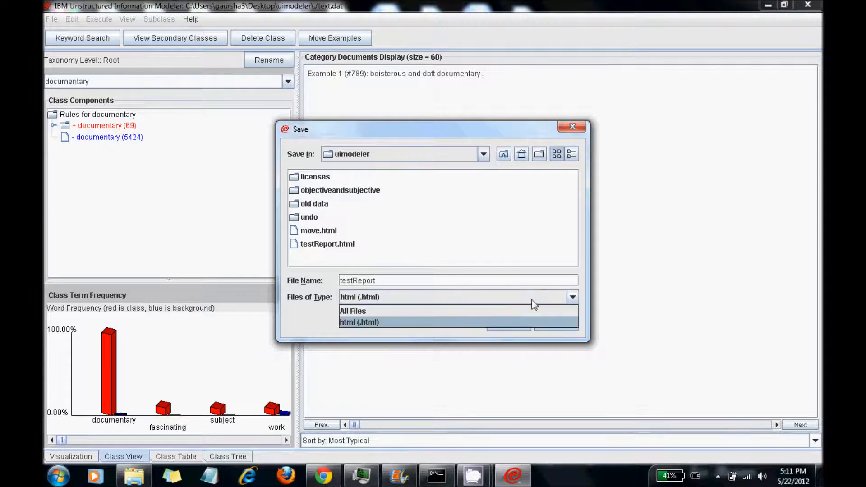
pyautogui.click(531, 299)
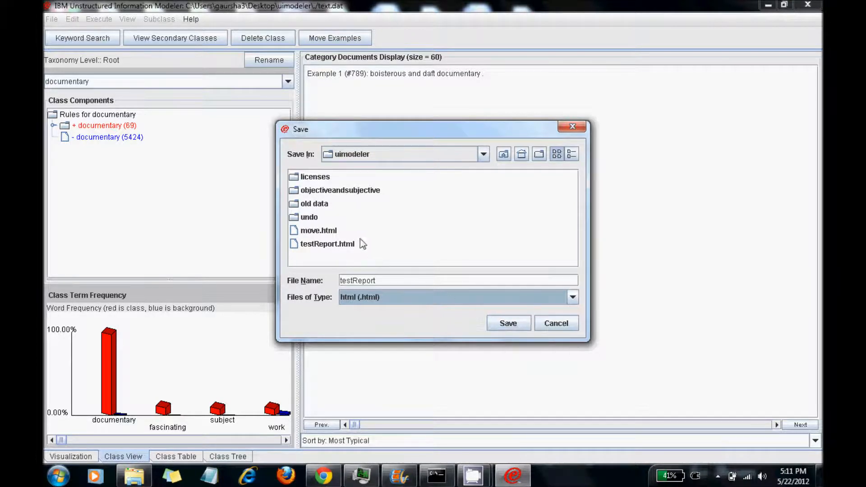
pyautogui.click(497, 323)
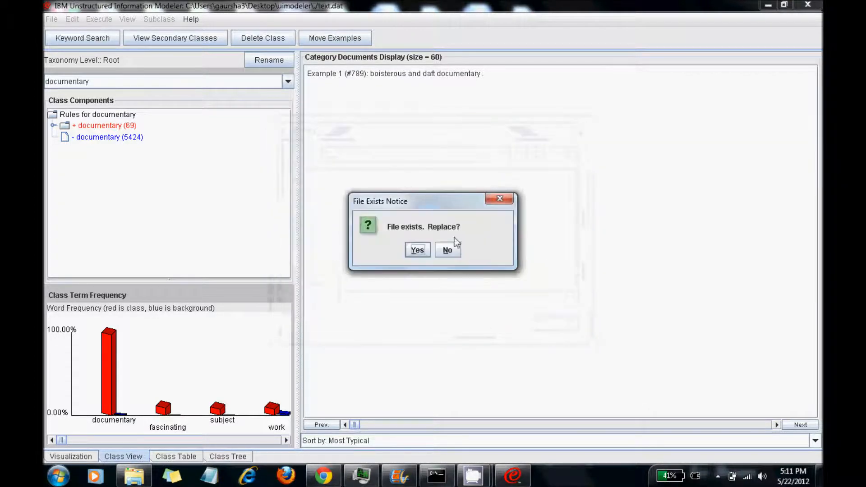
pyautogui.click(417, 249)
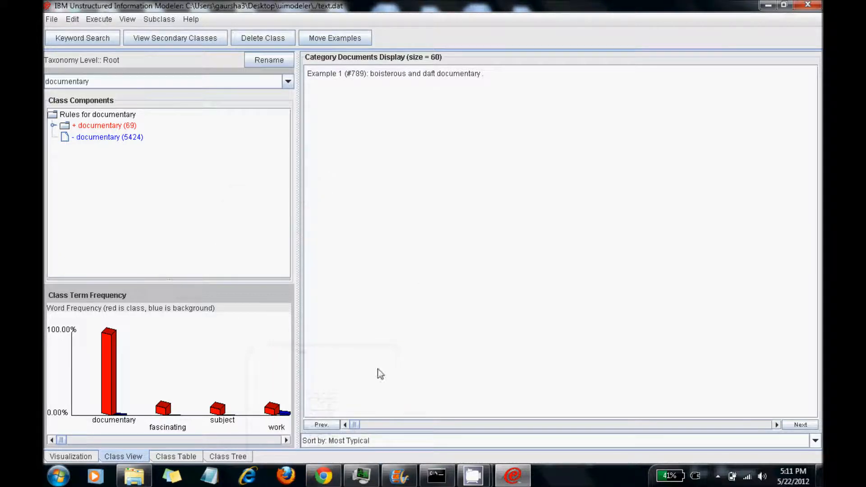
# Step: Open testReport.html in Internet Explorer, decline making it the default browser, and go to the documentary class's examples
pyautogui.click(323, 477)
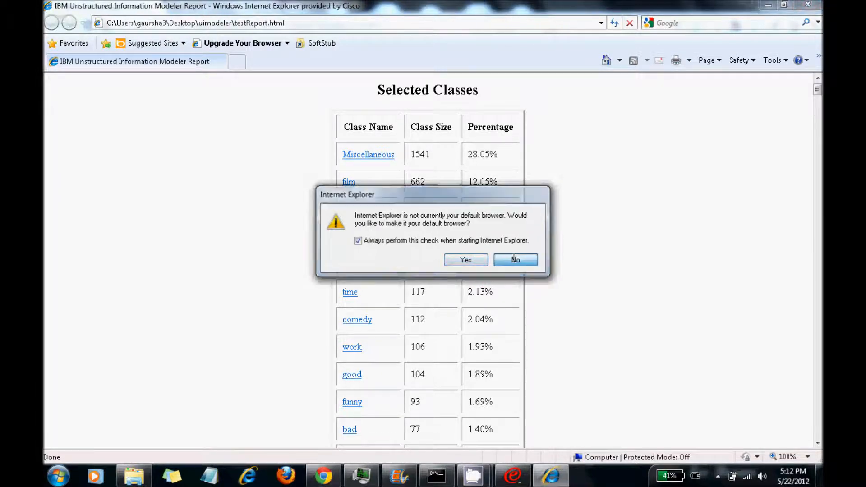
pyautogui.click(516, 260)
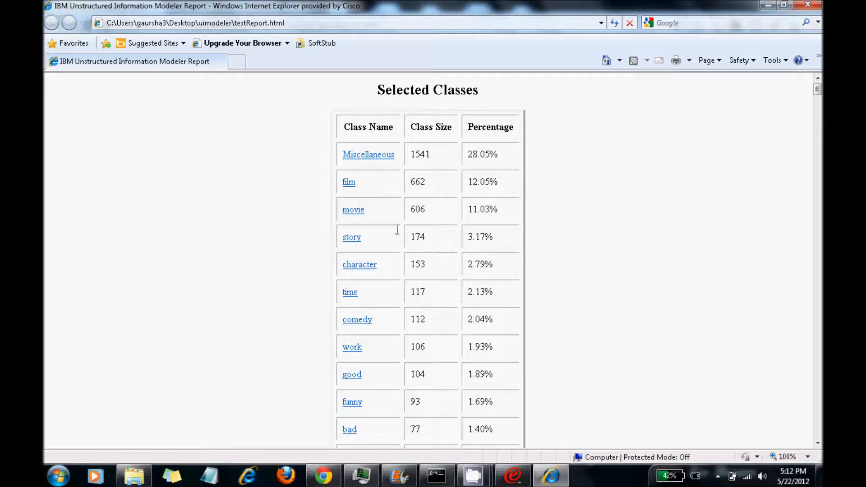
pyautogui.scroll(-7, 430, 255)
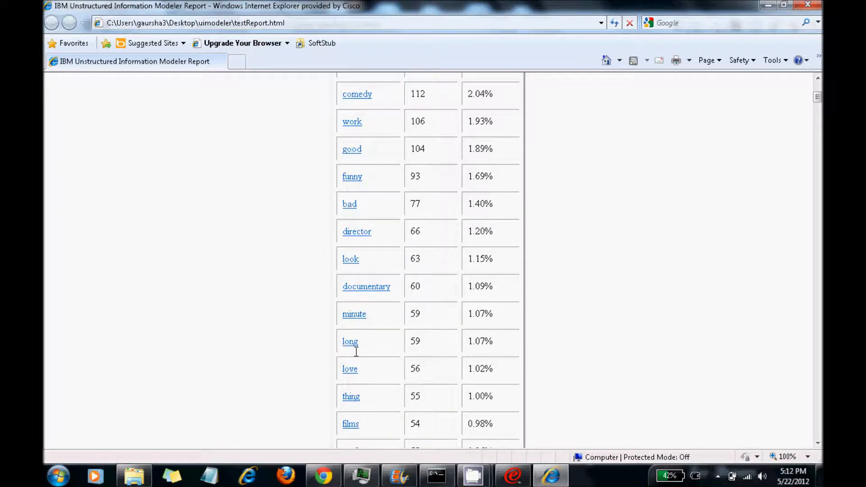
pyautogui.click(362, 174)
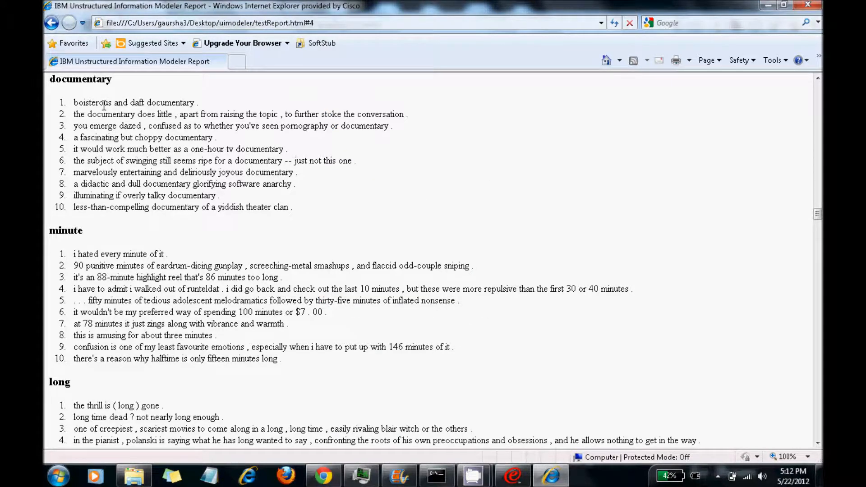
# Step: Highlight the documentary examples in the report, look through the neighbouring classes' examples and minimize the browser
pyautogui.moveTo(62, 102); pyautogui.dragTo(308, 206)
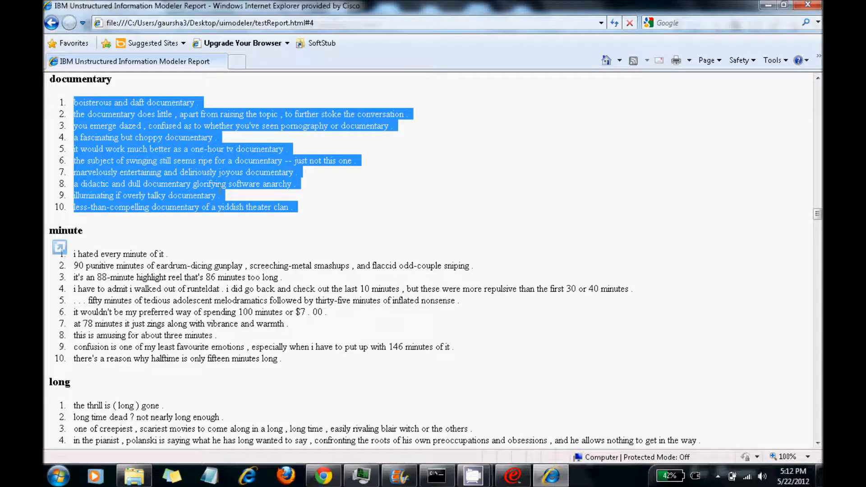
pyautogui.scroll(-5, 348, 216)
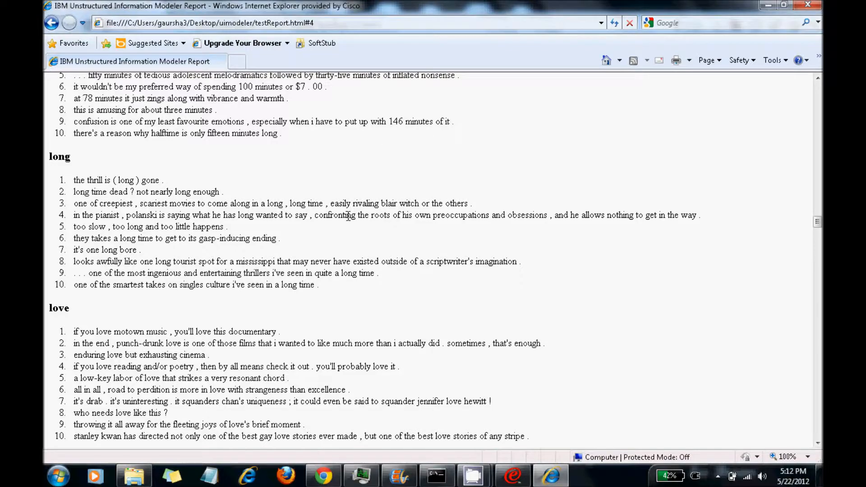
pyautogui.scroll(11, 348, 217)
pyautogui.scroll(11, 348, 216)
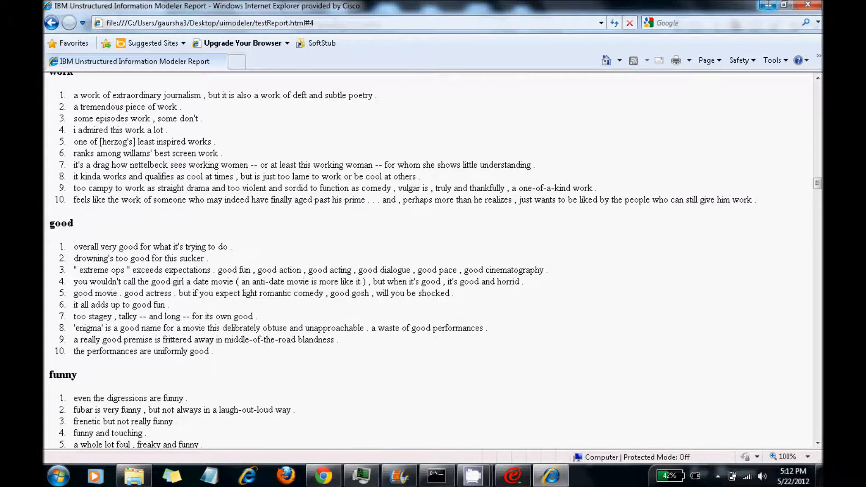
pyautogui.click(767, 5)
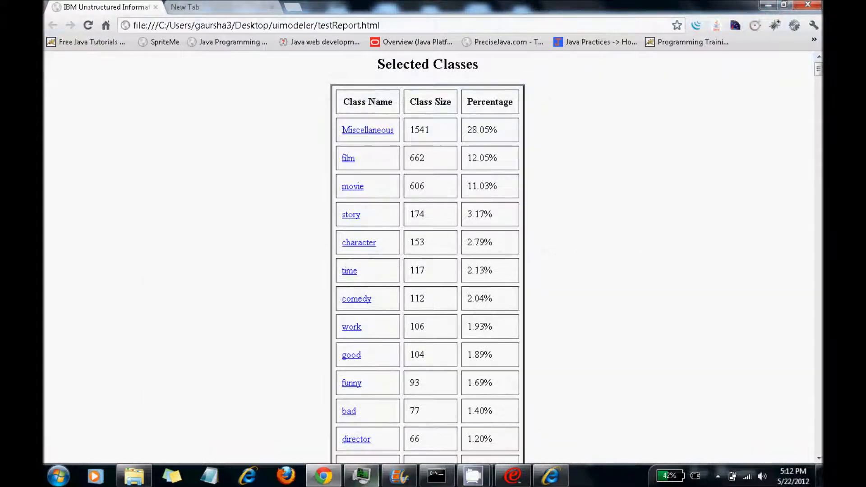
# Step: Switch back to IBM Unstructured Information Modeler and generate a spreadsheet of the classes named ss3
pyautogui.click(513, 476)
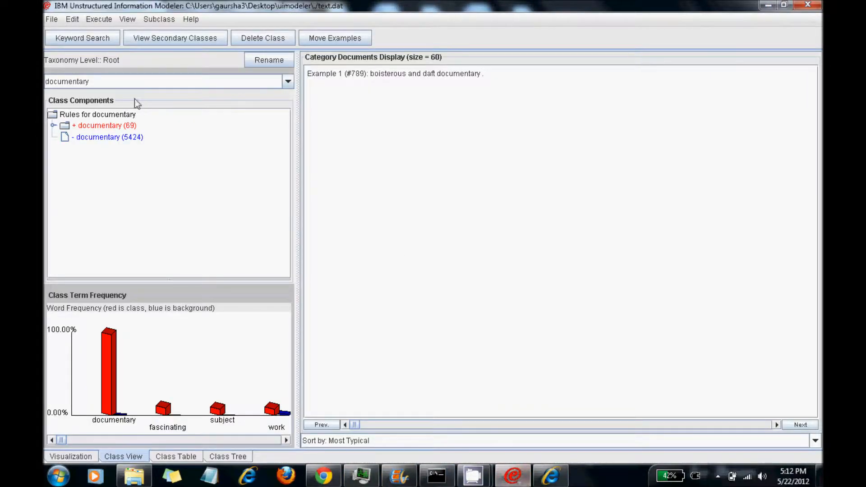
pyautogui.click(52, 20)
pyautogui.click(83, 167)
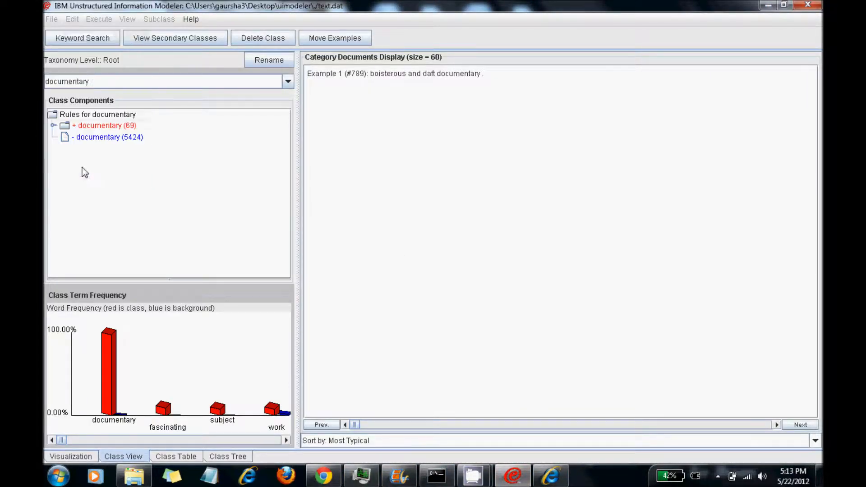
pyautogui.click(401, 280)
pyautogui.write('ss3')
pyautogui.click(503, 320)
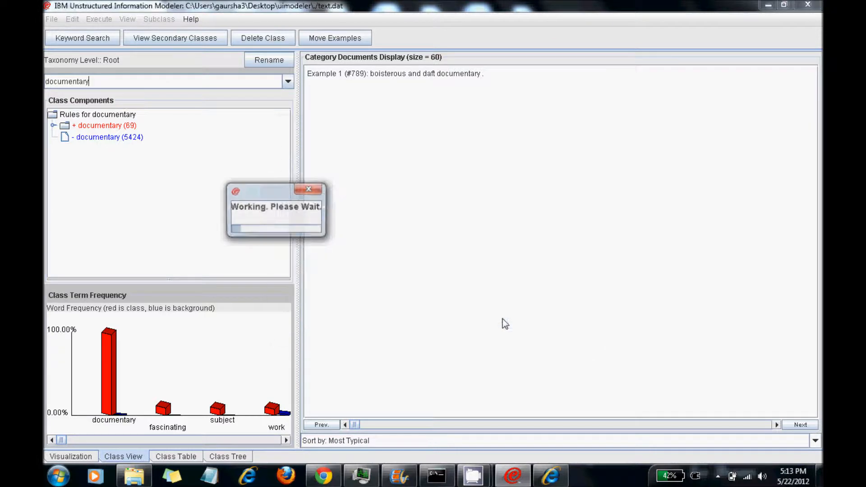
# Step: Open ss3.csv from the uimodeler folder in Excel and widen the Class Name and Class Size columns
pyautogui.click(134, 475)
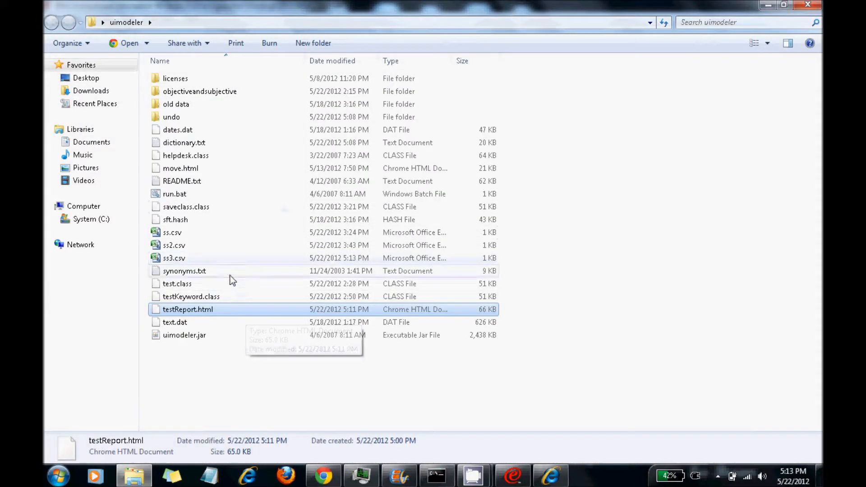
pyautogui.click(228, 260)
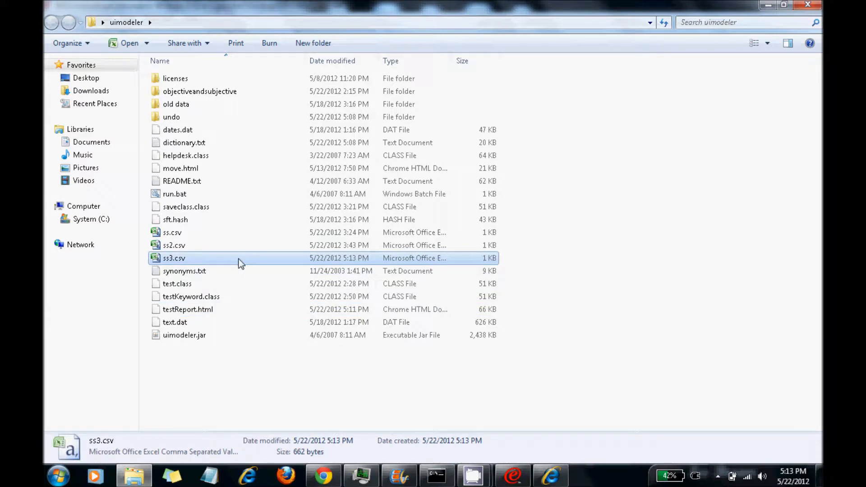
pyautogui.doubleClick(238, 260)
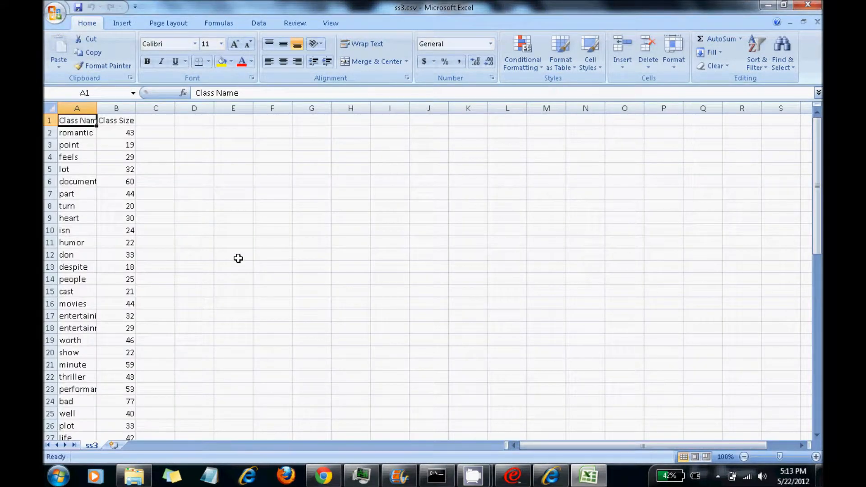
pyautogui.moveTo(97, 109); pyautogui.dragTo(184, 109)
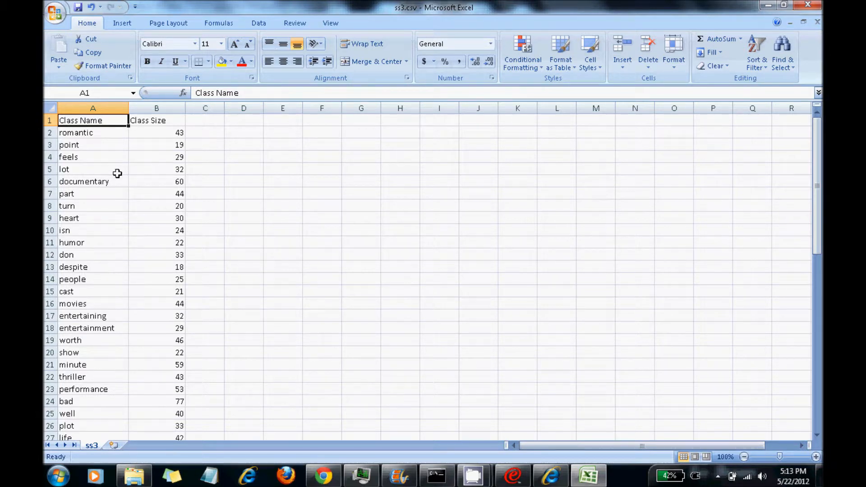
# Step: Examine the class names and sizes down to the Total row of the spreadsheet, and minimize Excel
pyautogui.scroll(-2, 117, 173)
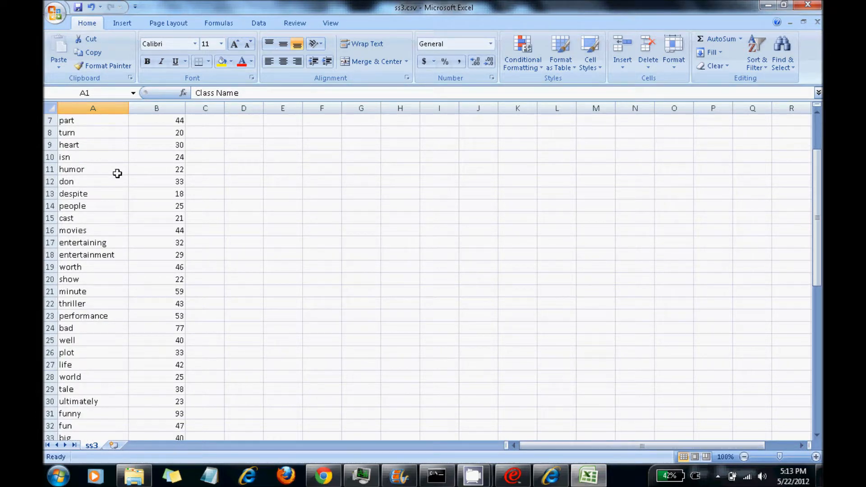
pyautogui.scroll(2, 64, 194)
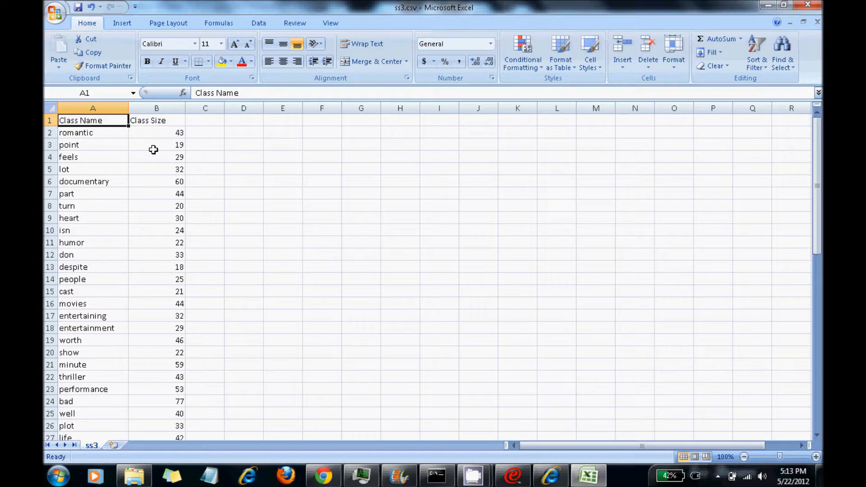
pyautogui.scroll(-14, 153, 149)
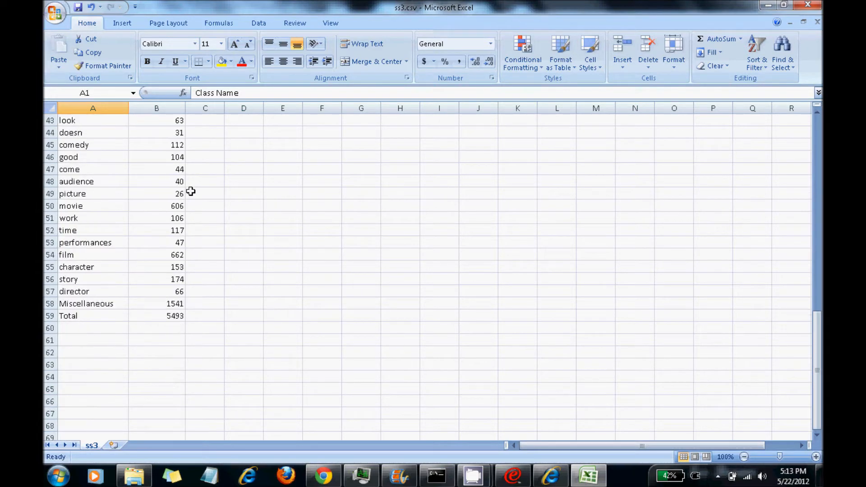
pyautogui.scroll(6, 188, 230)
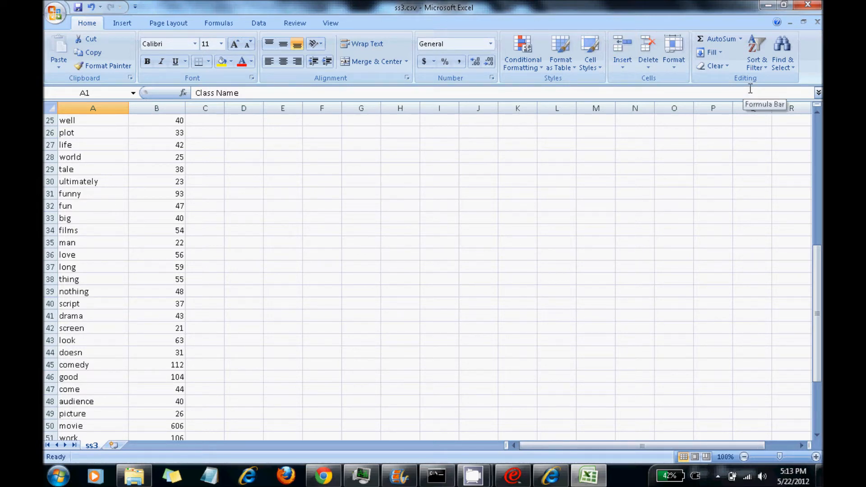
pyautogui.click(766, 5)
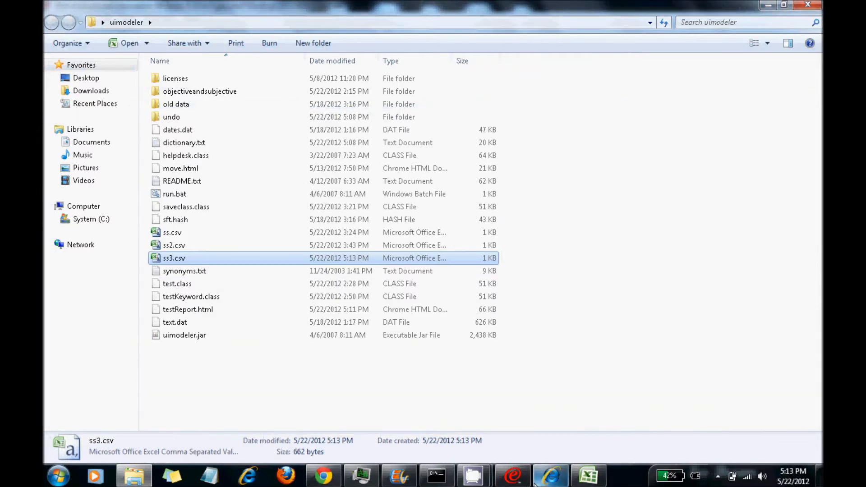
pyautogui.click(486, 476)
pyautogui.click(407, 408)
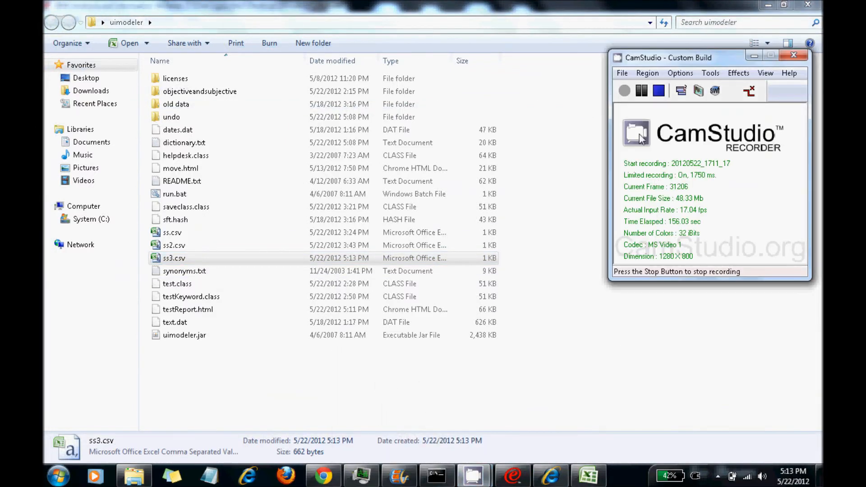